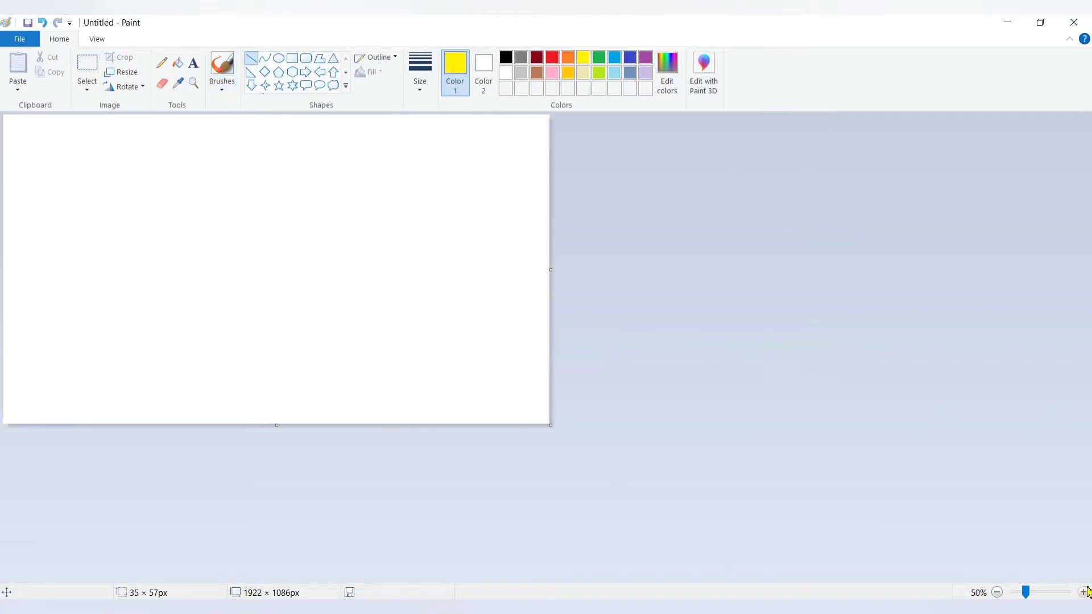
Shrink the blank canvas to 1755 × 850 px
click(1084, 592)
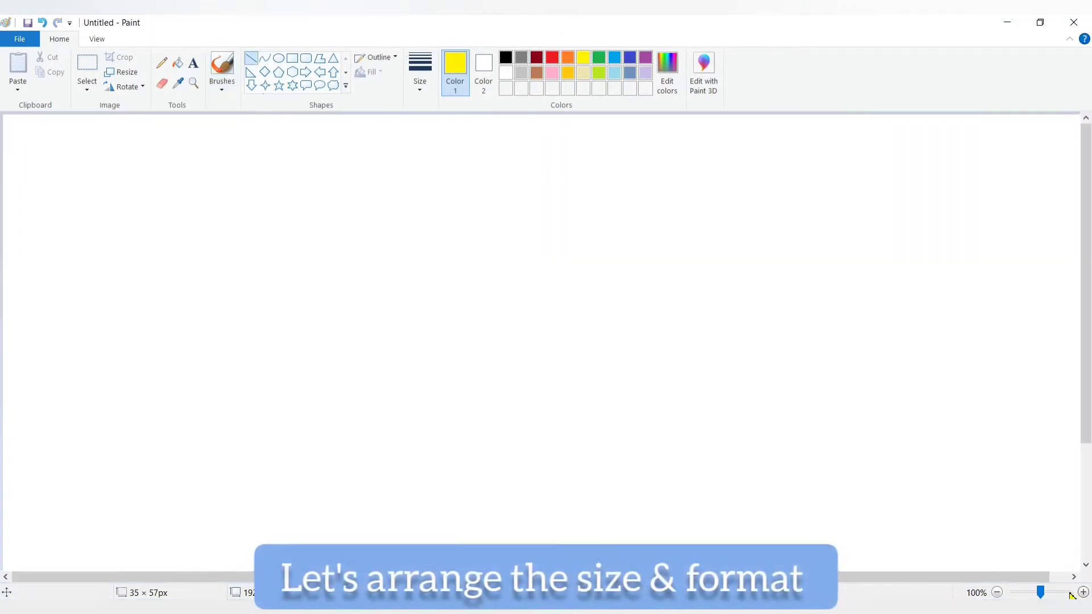
click(997, 592)
drag(557, 426, 504, 424)
click(1083, 592)
scroll(961, 410, down, 3)
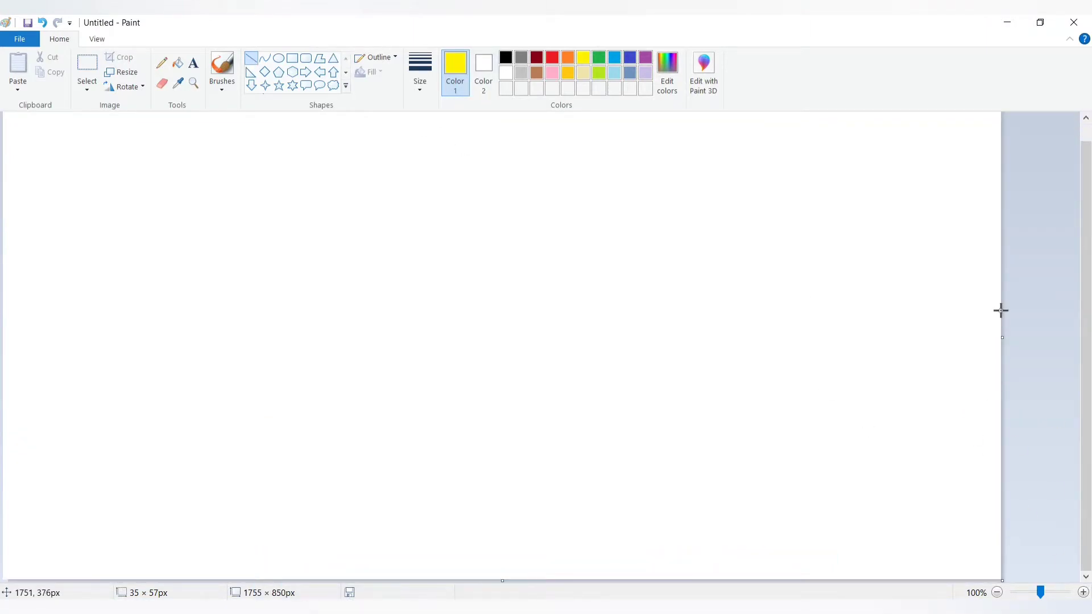
Draw a yellow diagonal line, about 374 × 494 px, across the canvas's lower-right corner and position its ends on the canvas edges
mouse_move(997, 325)
mouse_down()
mouse_move(904, 495)
mouse_move(802, 586)
mouse_up()
drag(851, 522, 853, 506)
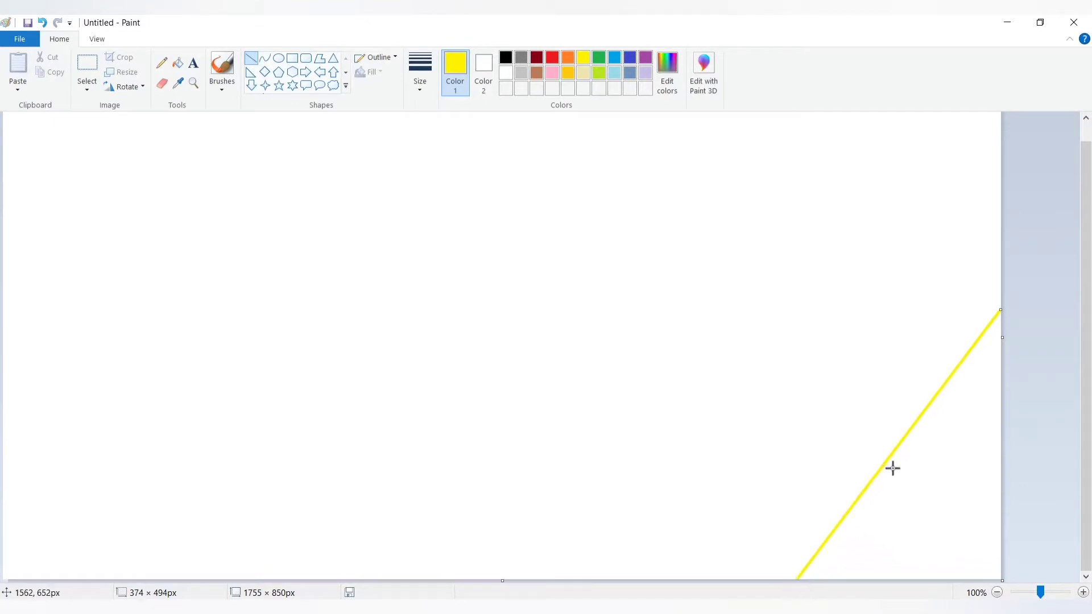
drag(892, 468, 892, 453)
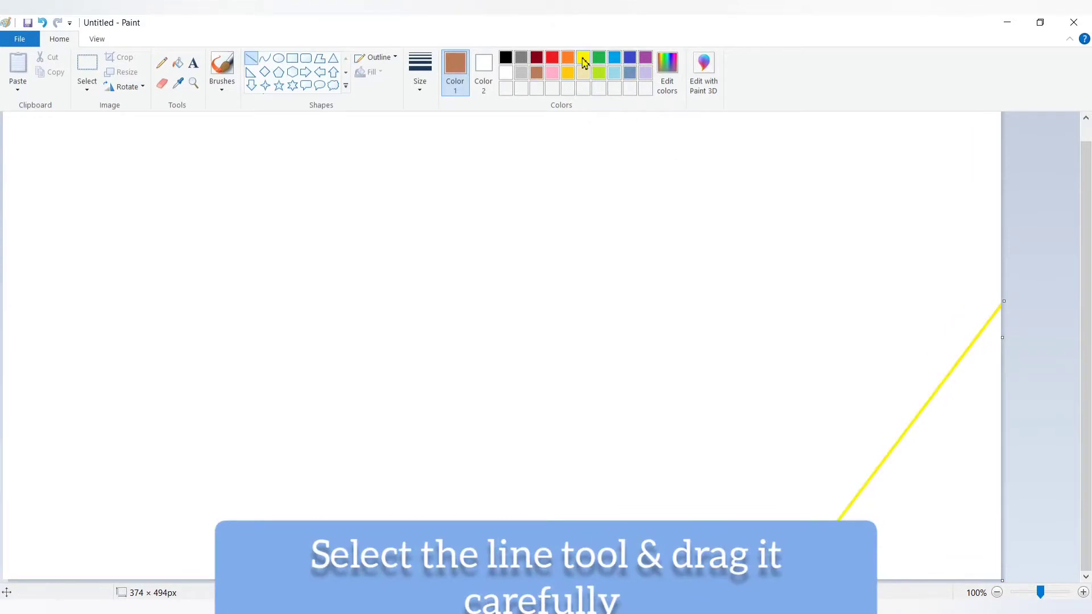
Draw a second diagonal line, about 696 × 889 px, roughly parallel to the yellow one, and colour it brown
click(584, 58)
mouse_move(640, 577)
mouse_down()
mouse_move(816, 402)
mouse_move(955, 102)
mouse_move(985, 112)
mouse_move(985, 127)
mouse_move(990, 112)
mouse_up()
scroll(913, 258, down, 1)
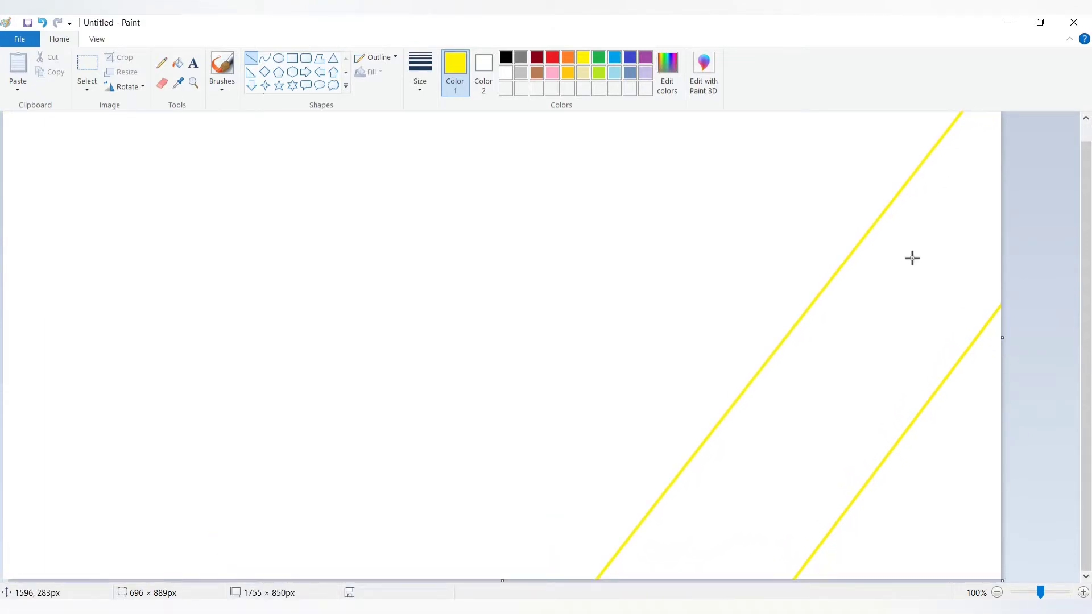
click(539, 73)
Draw an orange diagonal line, about 718 × 901 px, through the canvas's middle and extend its upper end past the top edge
click(571, 76)
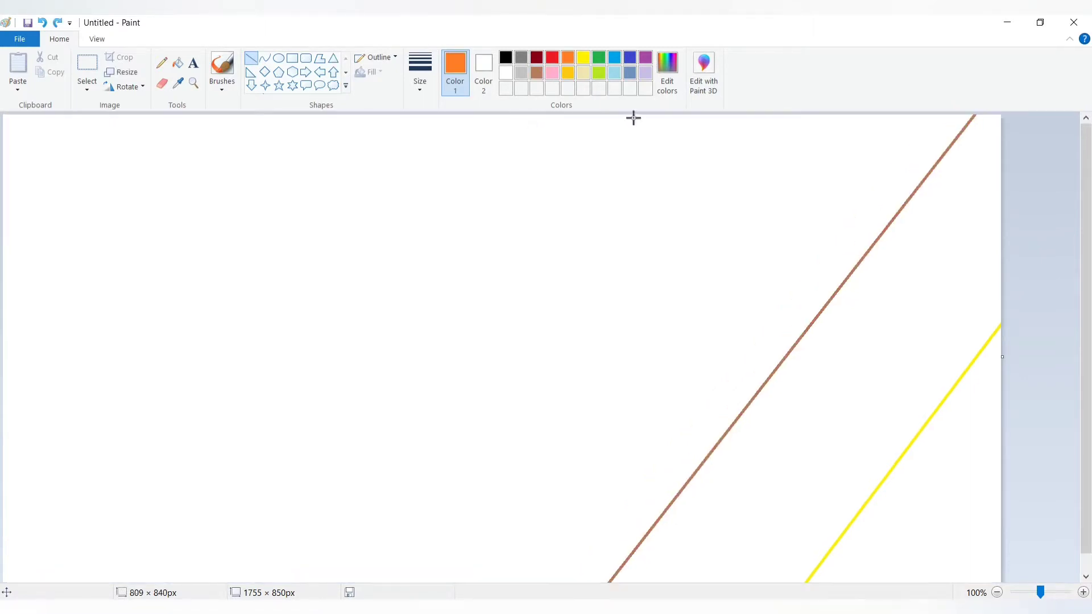
drag(638, 117, 230, 612)
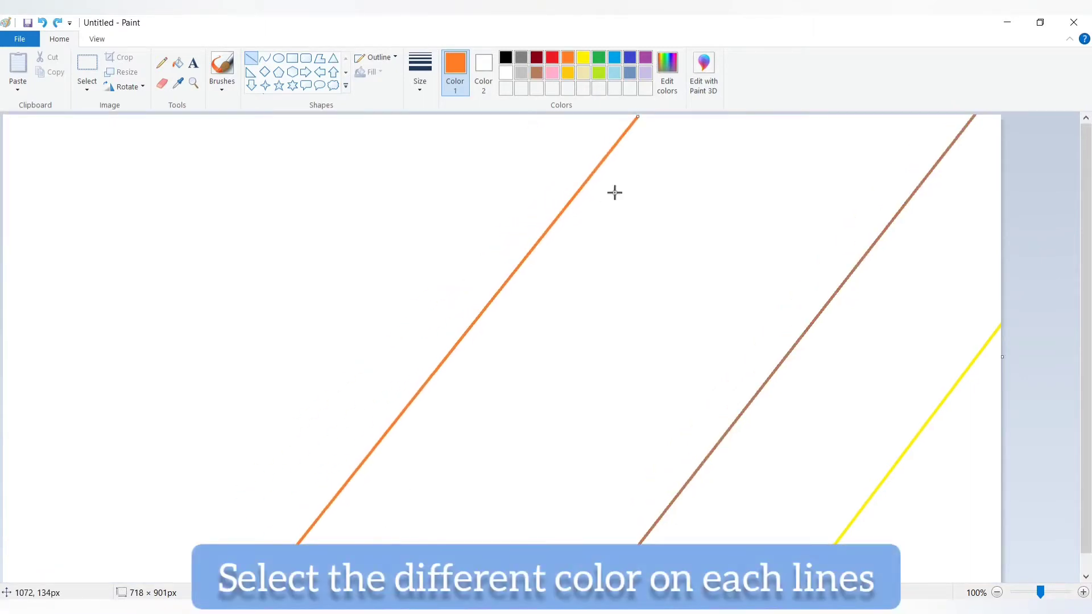
drag(638, 117, 667, 108)
Draw a fourth diagonal line, about 751 × 811 px, from the canvas's left edge to its top edge and colour it pink
drag(7, 543, 432, 82)
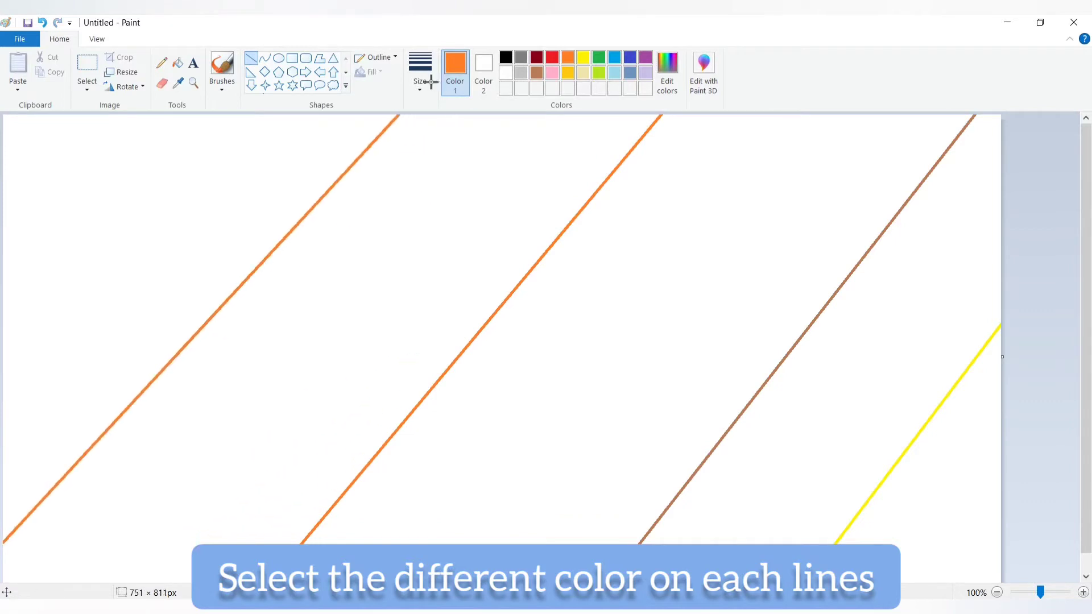
scroll(341, 260, down, 1)
scroll(369, 239, up, 1)
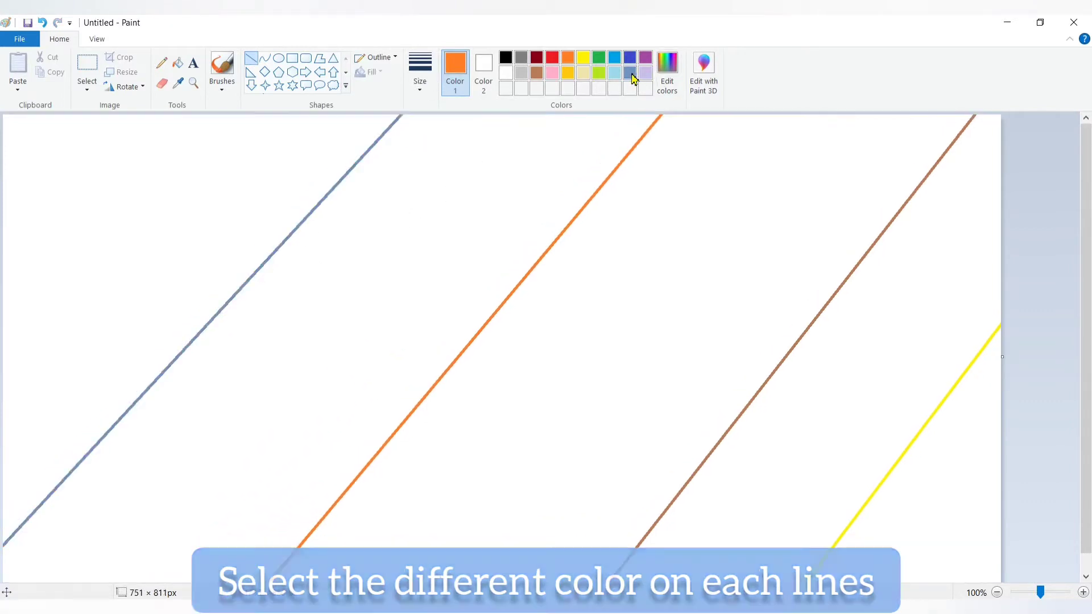
click(552, 74)
Draw a fifth diagonal line, about 361 × 370 px, across the canvas's upper-left corner, fit it to the edges and colour it purple
drag(165, 126, 4, 299)
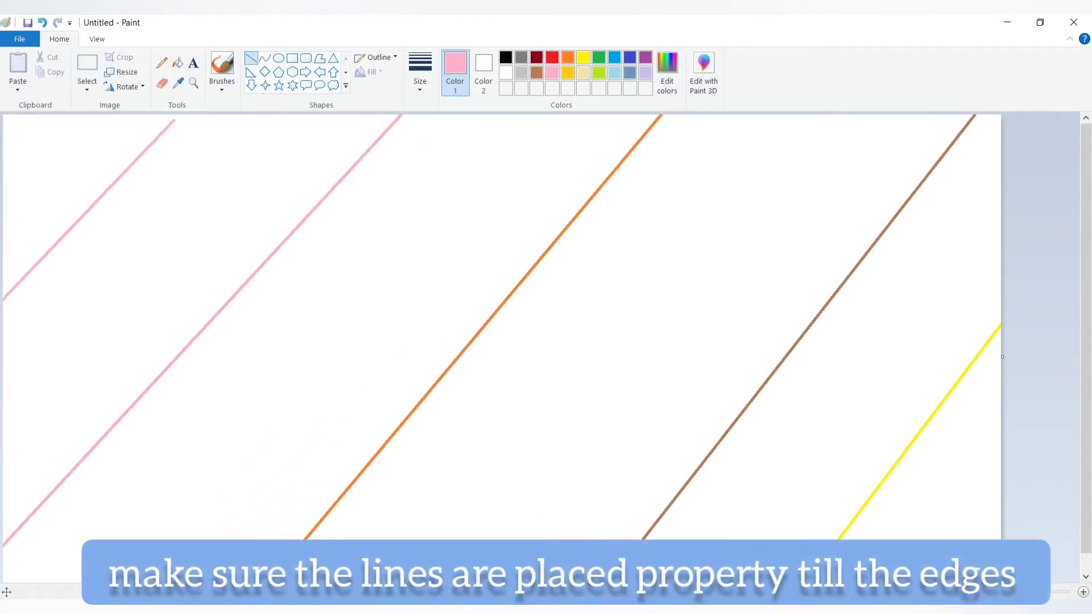
drag(175, 127, 184, 114)
drag(135, 166, 117, 159)
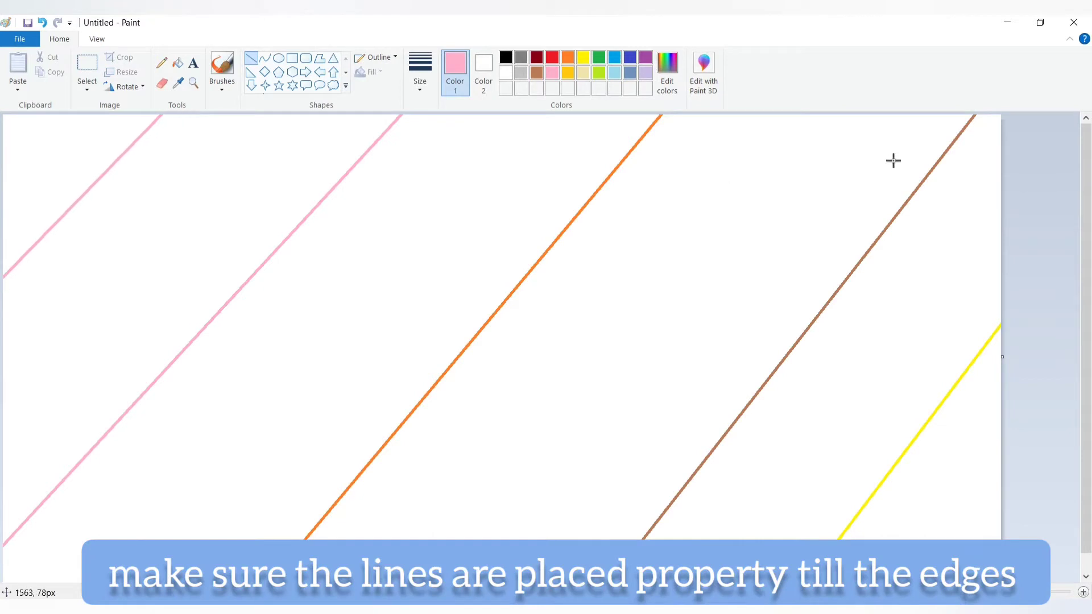
click(645, 58)
Fill the lower-right corner section with yellow
click(178, 63)
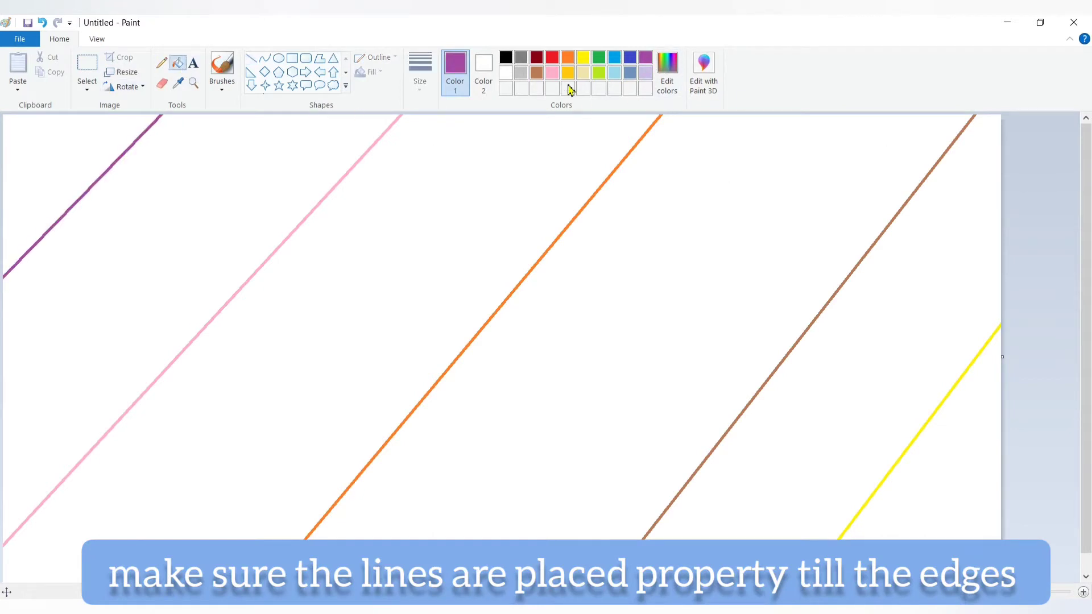
click(583, 57)
click(961, 526)
click(537, 73)
click(857, 349)
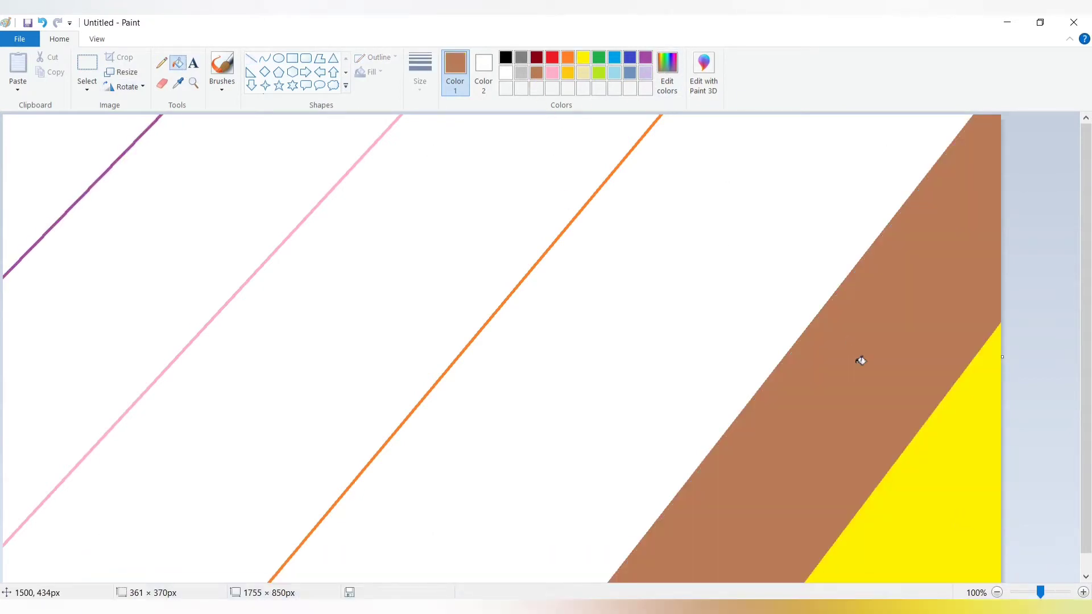
key(ctrl+z)
Define a custom muted olive-yellow colour and fill the band beside the yellow corner with it
click(667, 71)
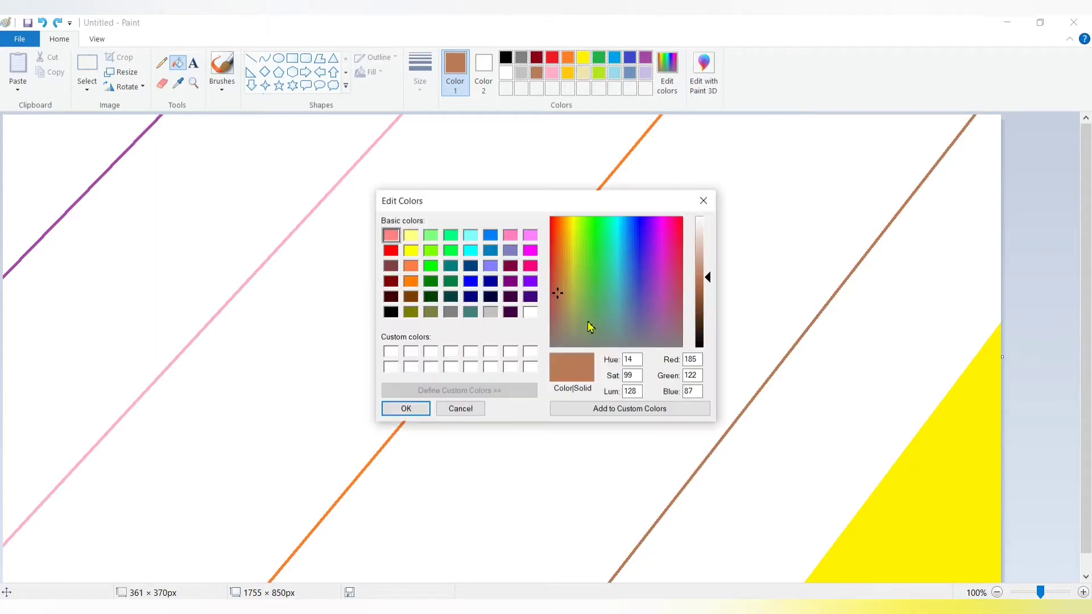
click(570, 288)
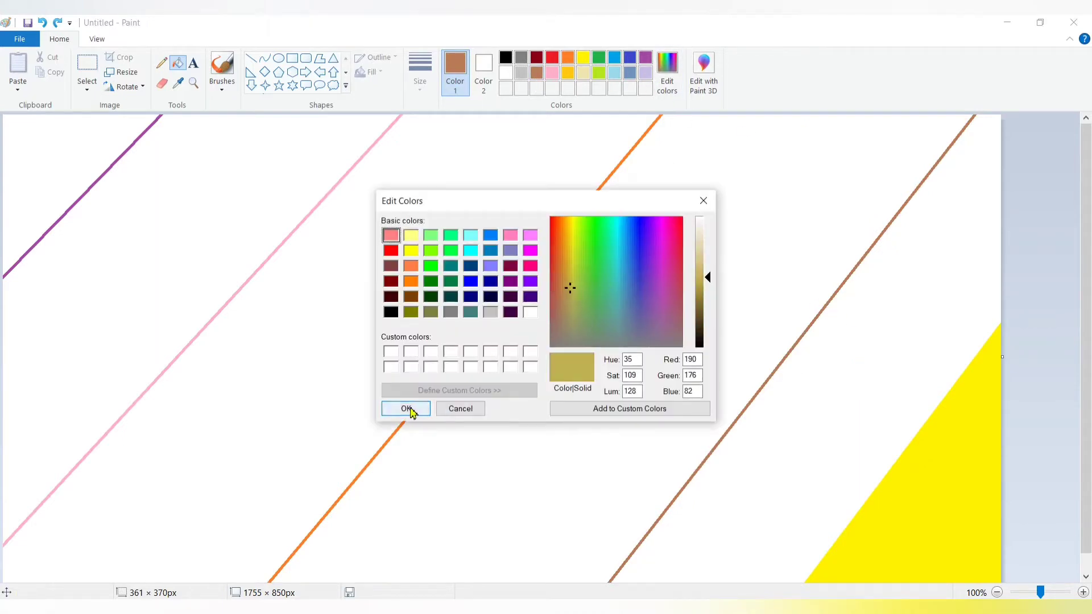
click(571, 283)
key(Return)
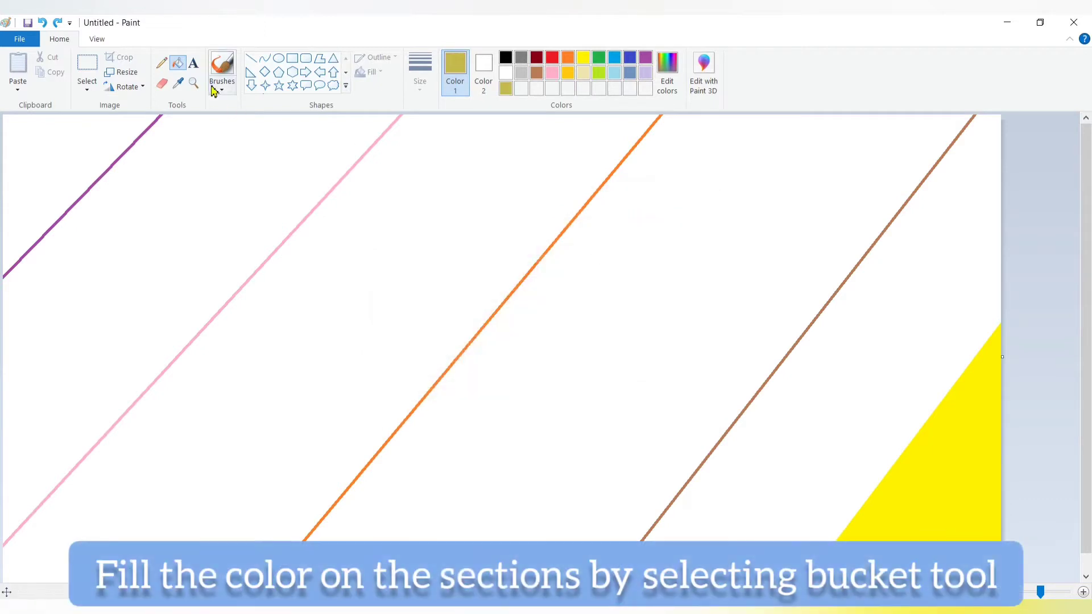
click(787, 362)
Fill the next three diagonal bands towards the upper-left corner with orange, pink and purple
click(567, 58)
click(702, 285)
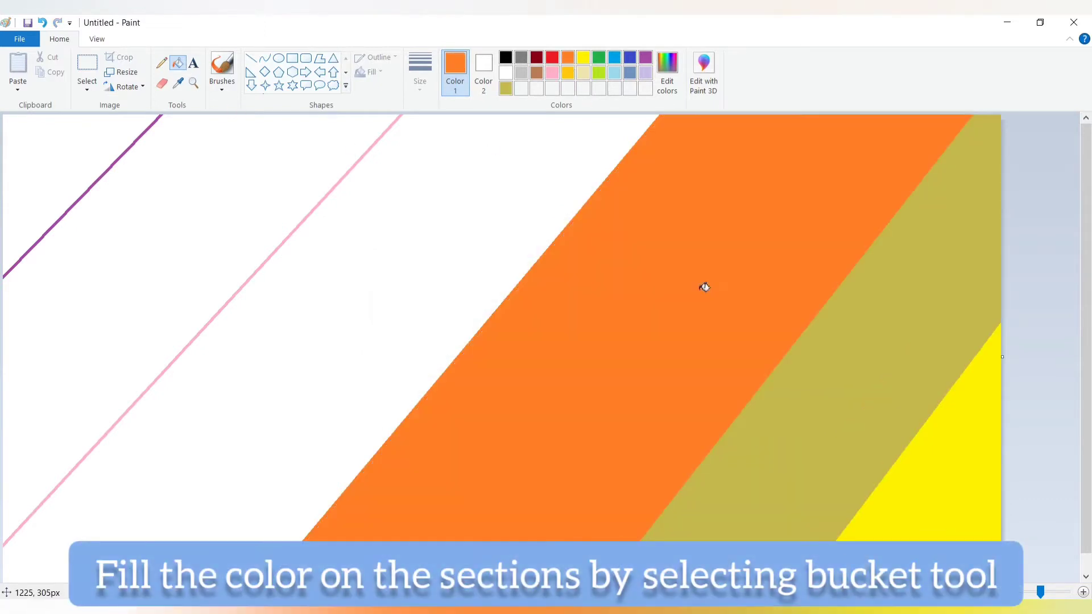
click(553, 73)
click(485, 188)
click(645, 58)
click(194, 185)
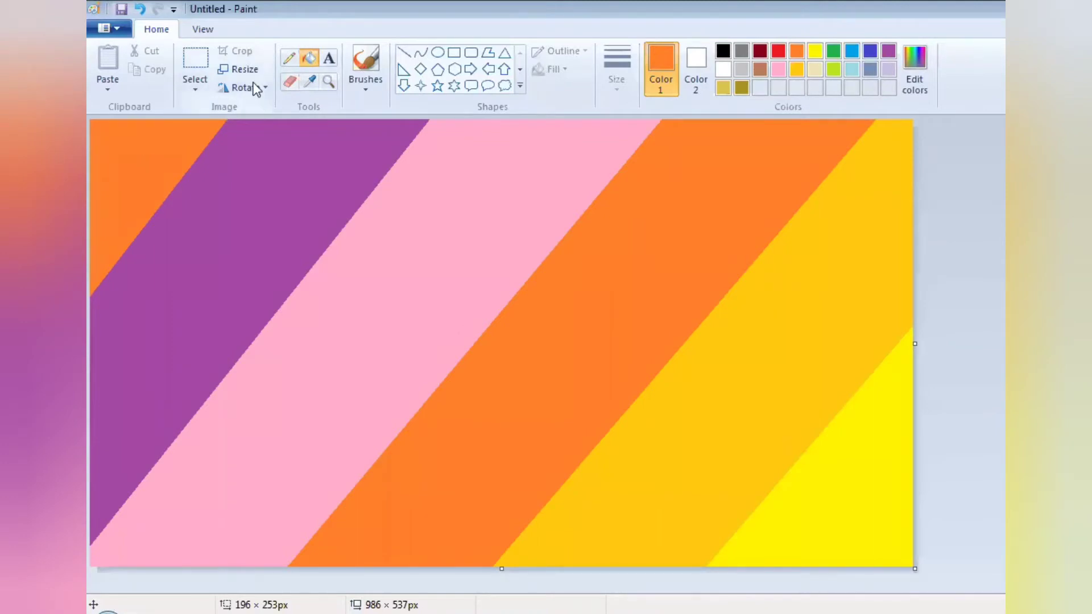
Resize the striped image to 1 px horizontally without maintaining aspect ratio, and try to stretch its right edge
click(241, 70)
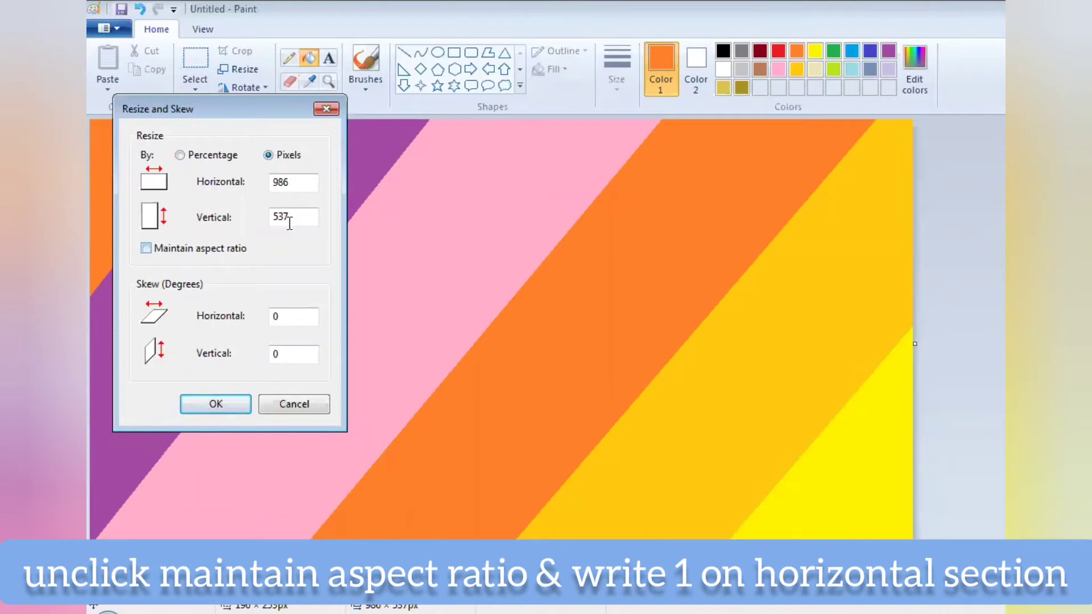
click(302, 182)
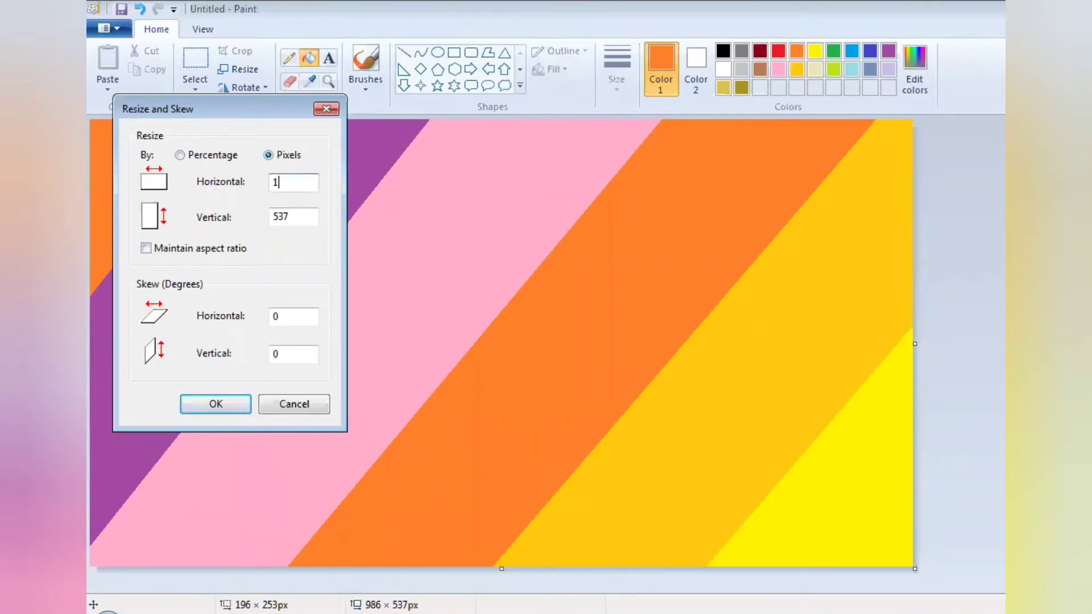
click(220, 403)
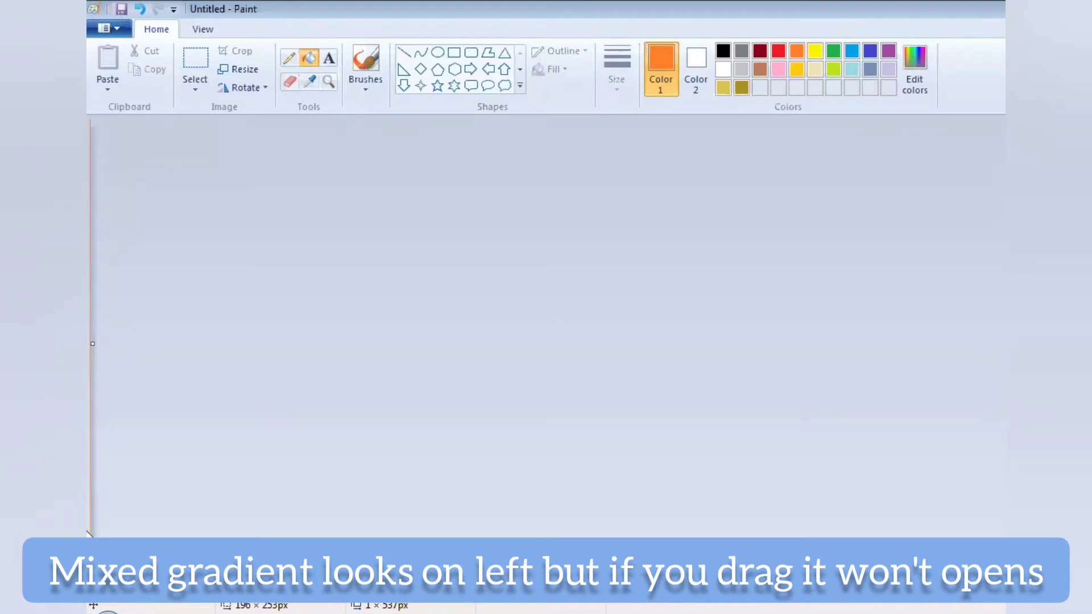
drag(93, 344, 90, 373)
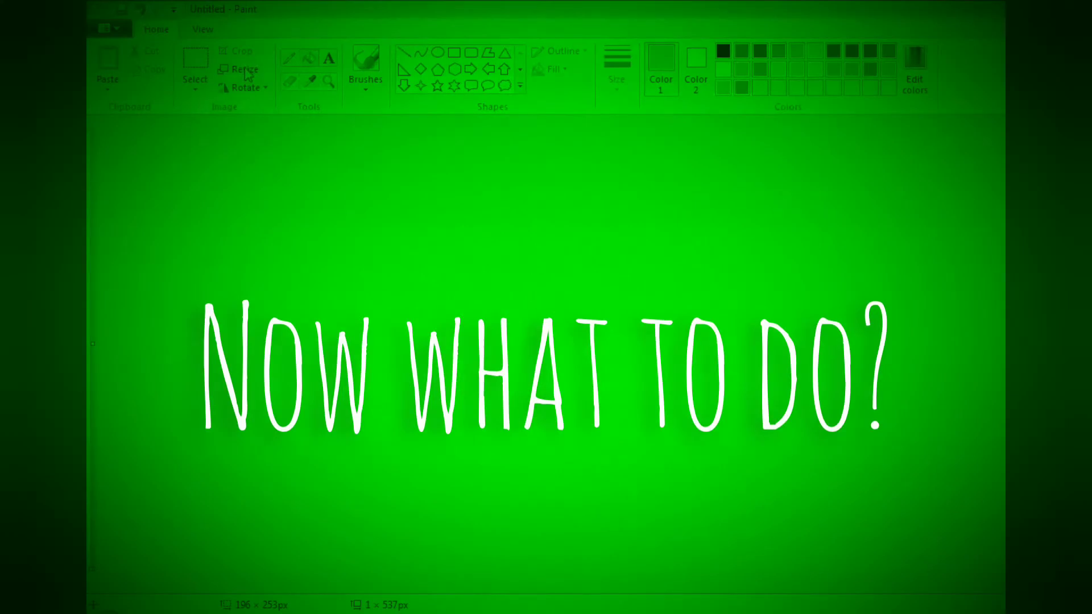
Resize the image to 10 px horizontally without maintaining aspect ratio, and widen the canvas to 13 px
click(245, 70)
click(269, 155)
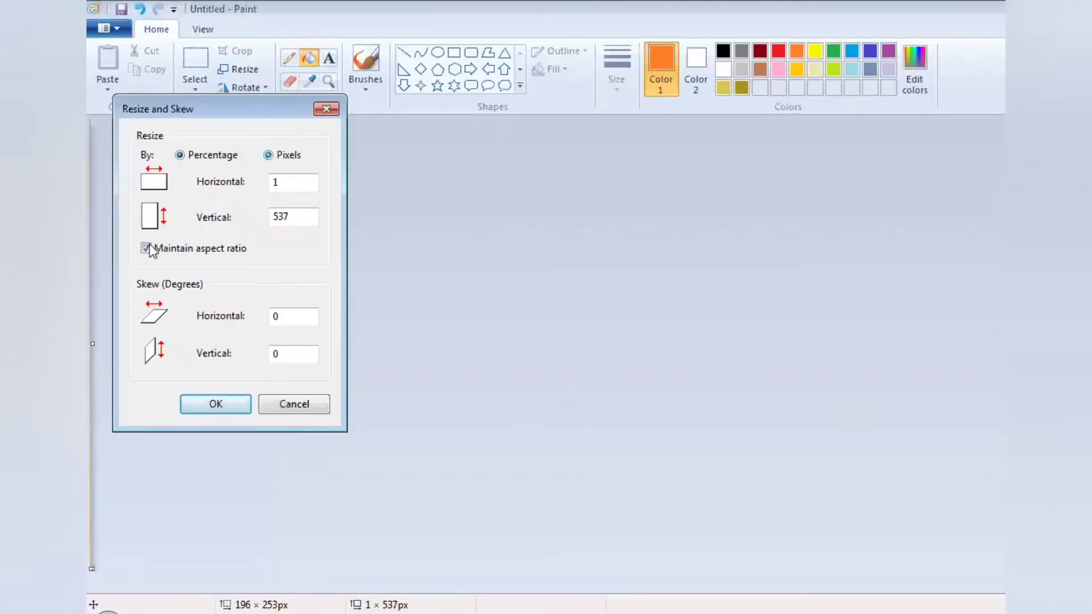
click(146, 248)
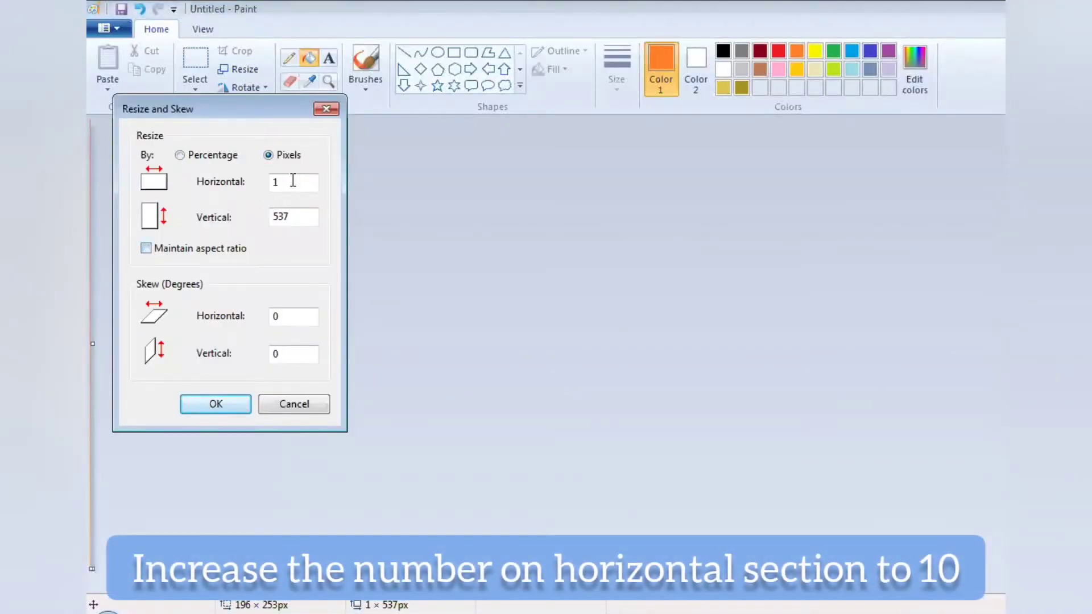
click(220, 402)
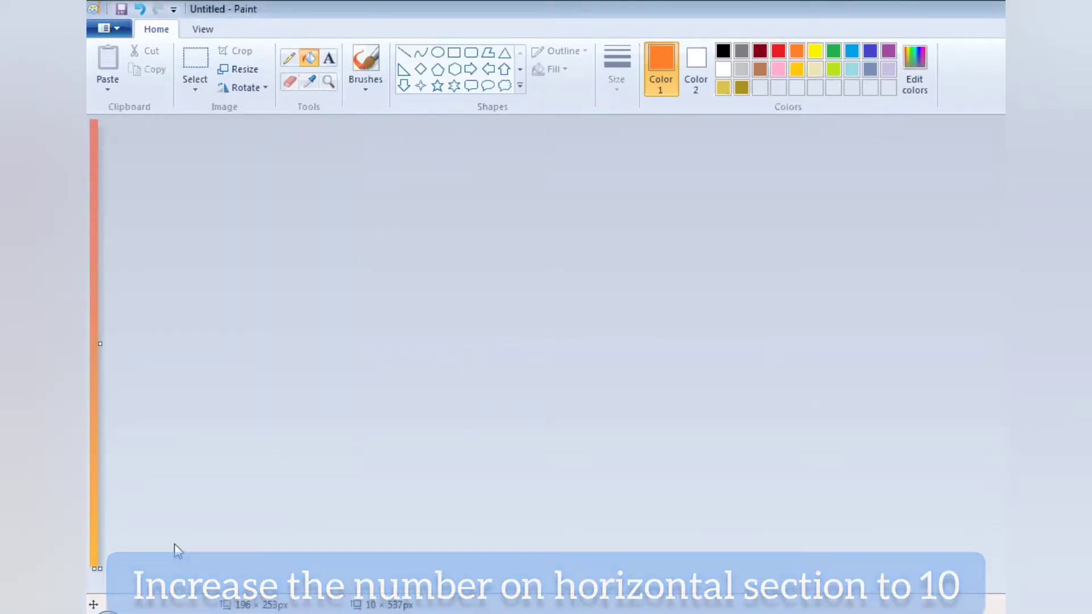
mouse_move(100, 341)
mouse_down()
mouse_move(245, 363)
mouse_move(100, 361)
mouse_up()
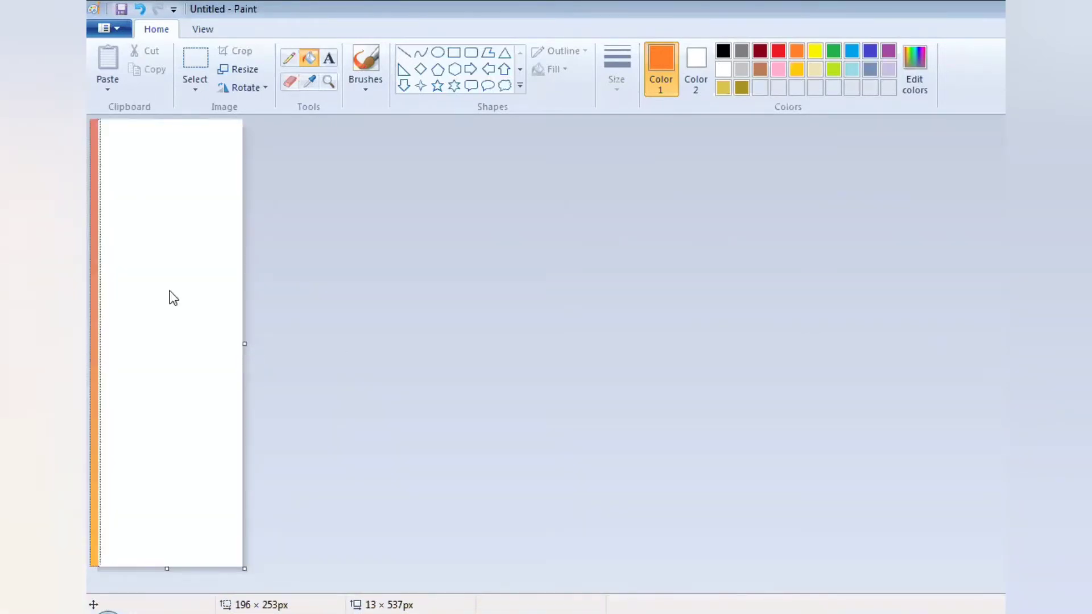
Resize the image by pixels to 100 px horizontally with Maintain aspect ratio off
click(243, 69)
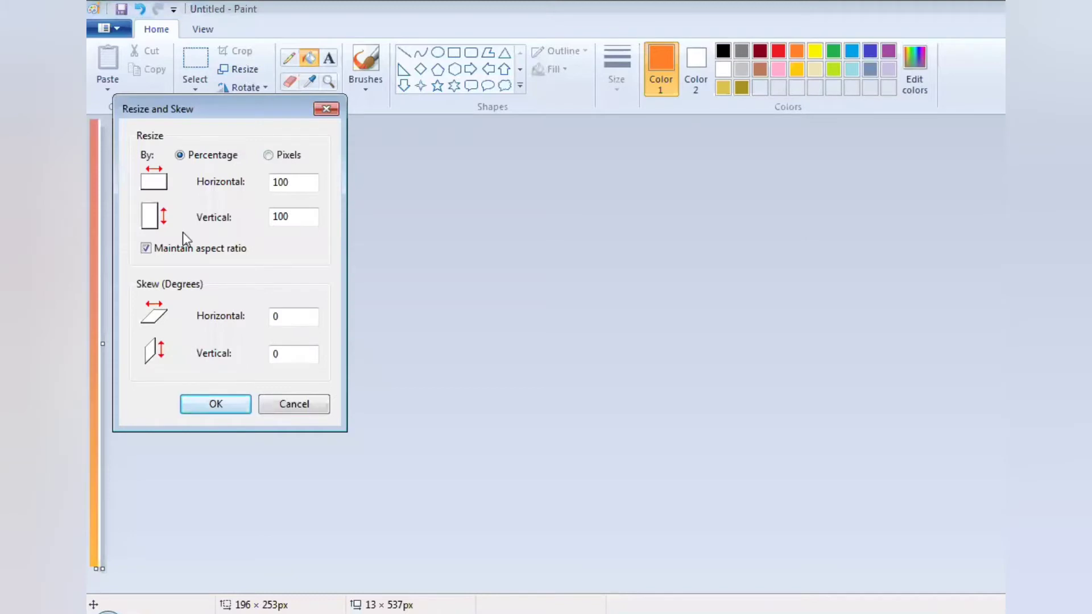
click(268, 154)
click(146, 248)
click(298, 182)
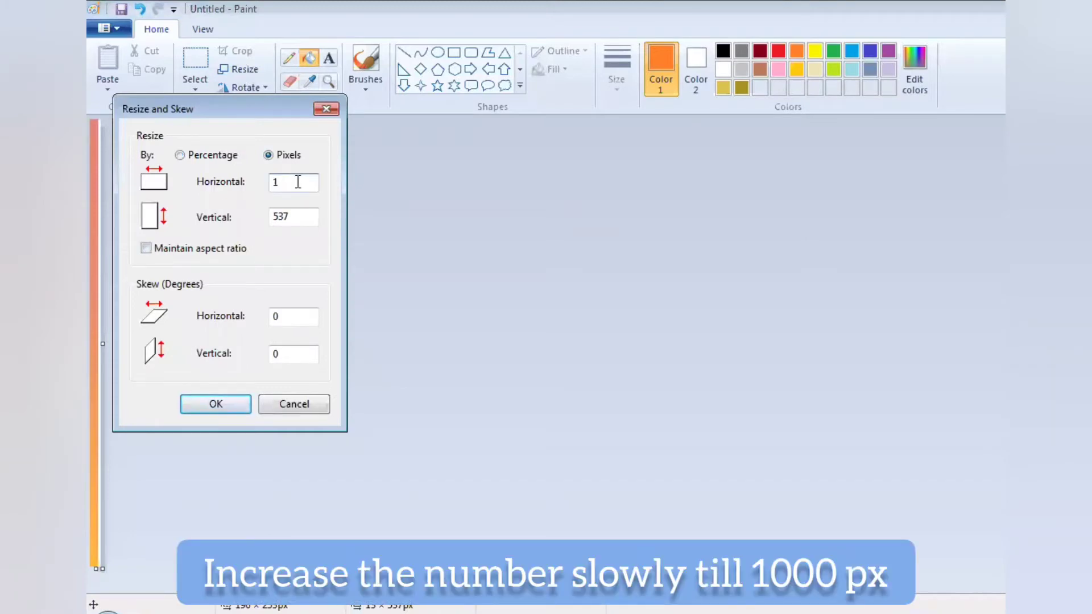
text(100)
click(234, 401)
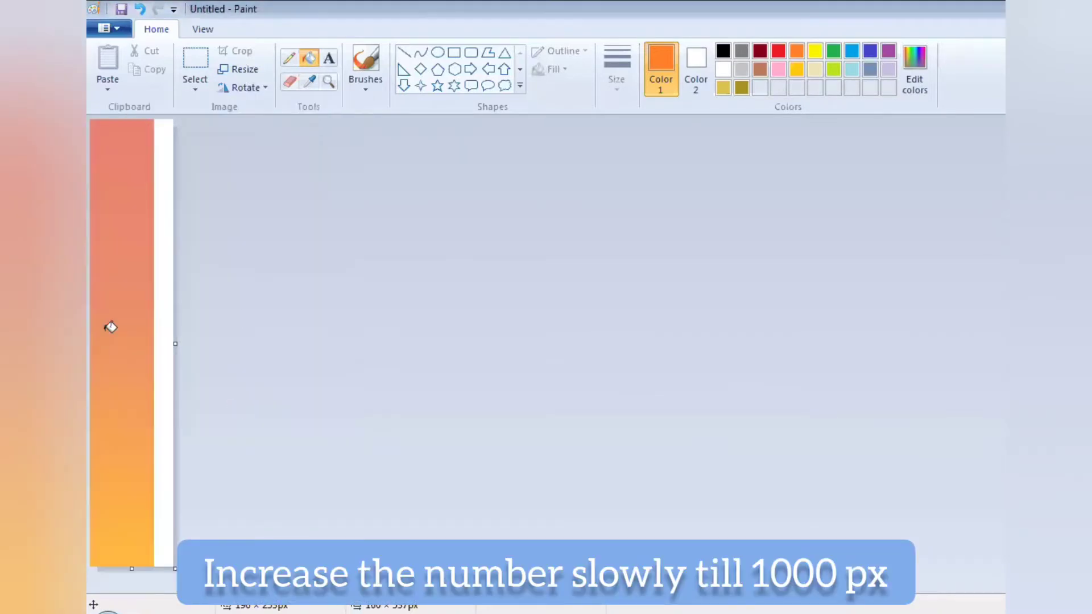
Resize the image to 1000 px horizontally without maintaining aspect ratio, and trim the blank white strip off the canvas
click(244, 70)
click(268, 154)
click(145, 248)
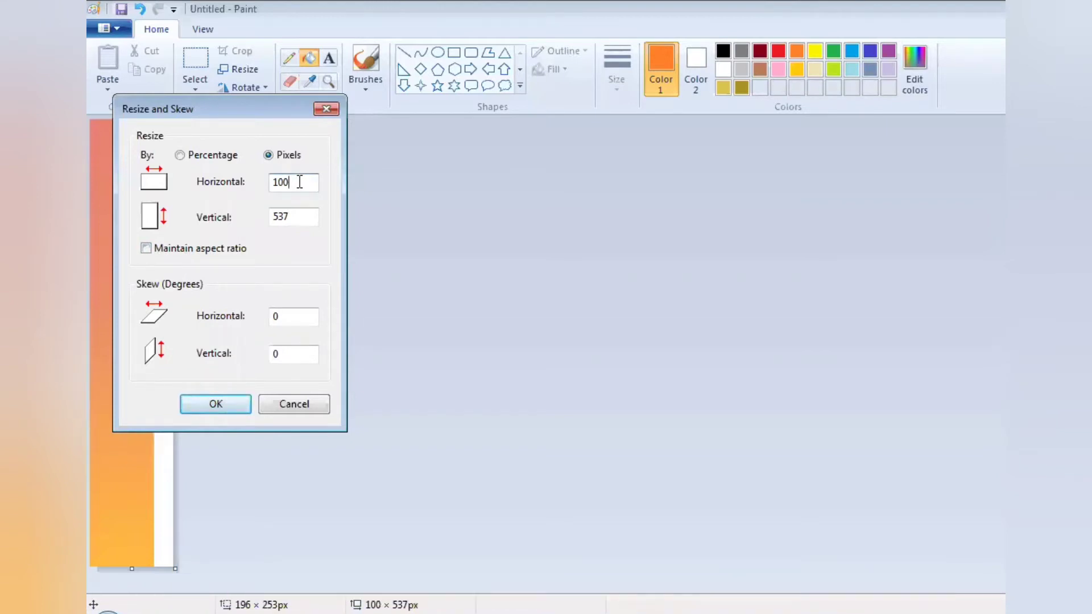
text(0)
click(200, 402)
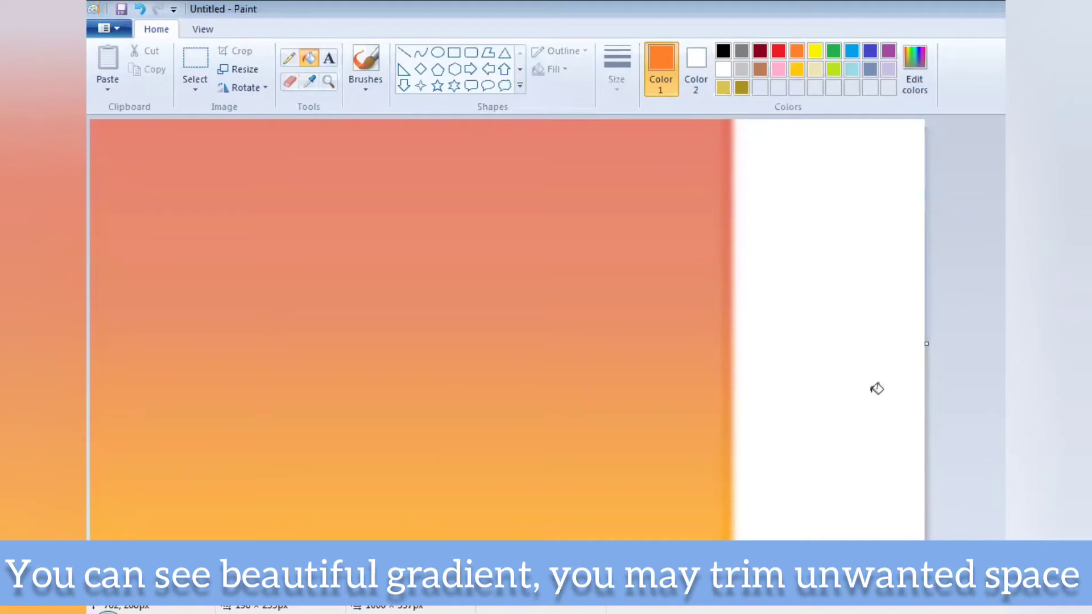
drag(728, 362, 729, 362)
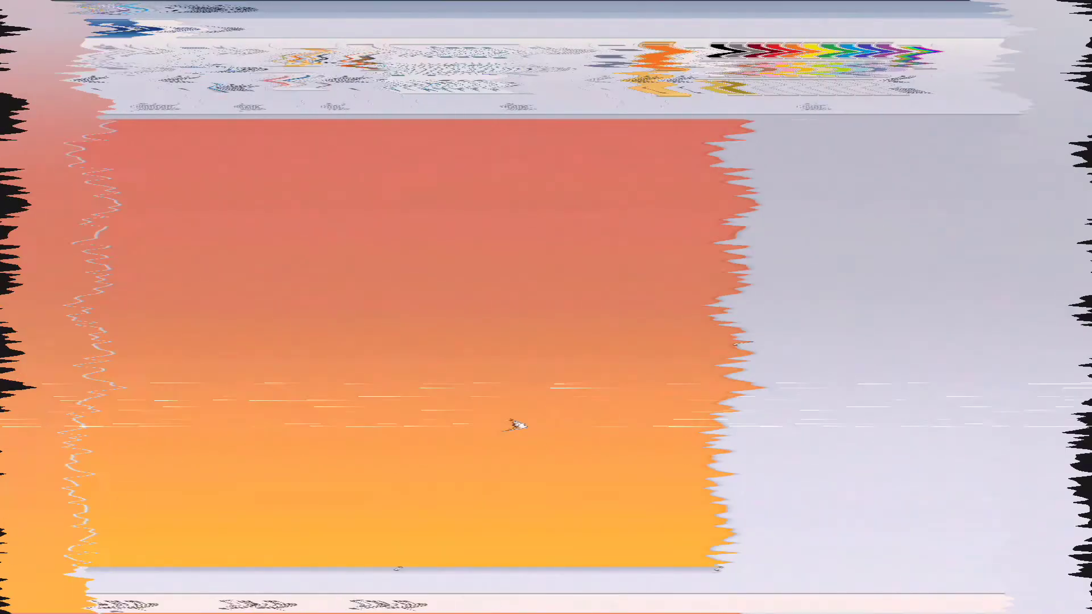
Undo the trimming and resizing back to the original diagonal stripes
key(ctrl+z)
key(ctrl+z)
key(ctrl+z)
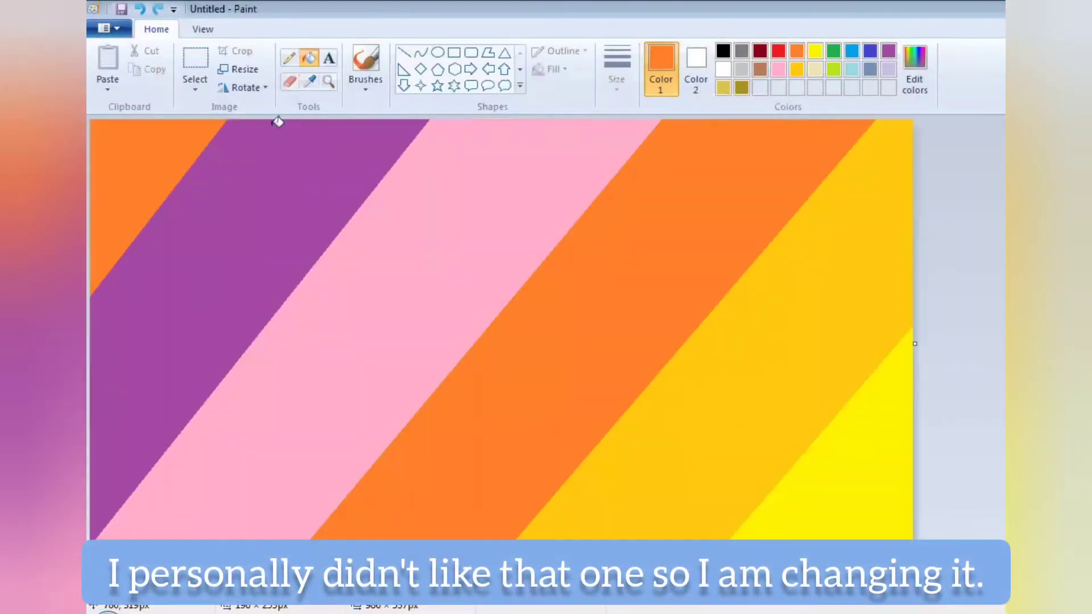
Recolour the purple band and the adjoining orange upper-left corner as one blue area
click(314, 268)
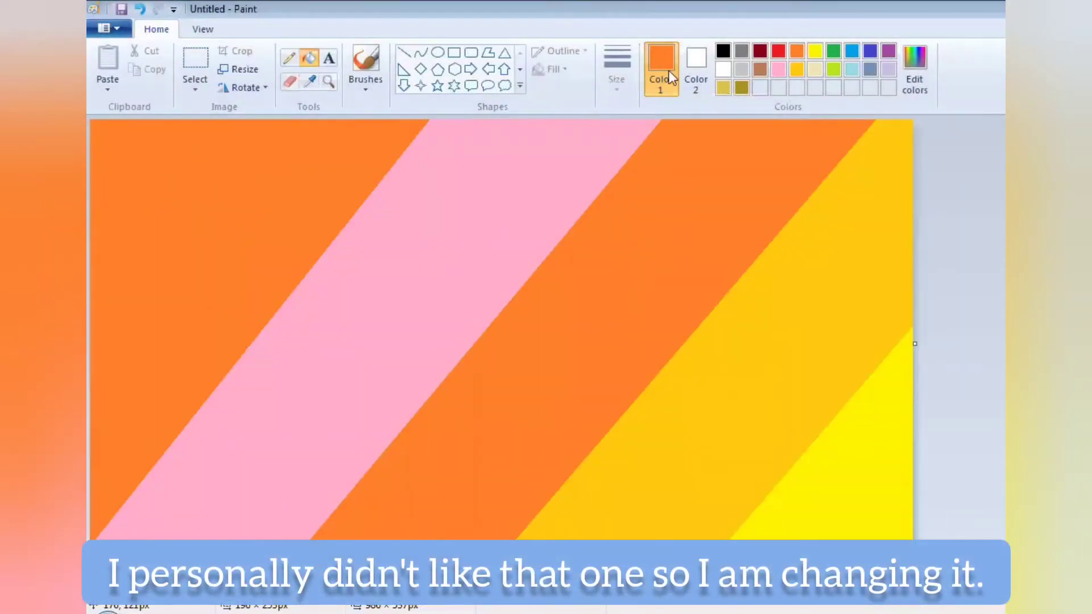
click(851, 51)
click(292, 151)
Resize the recoloured stripes by pixels to 1 px horizontally with Maintain aspect ratio off
click(239, 69)
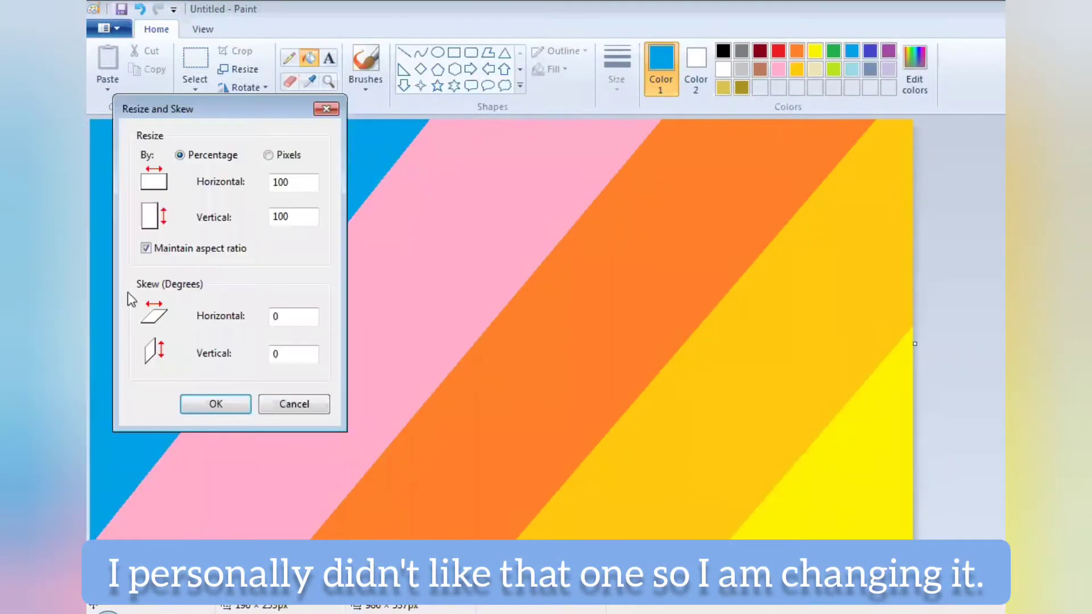
click(268, 155)
click(146, 248)
double_click(293, 182)
key(BackSpace)
text(10)
key(Return)
Widen the 1 px image to 10 px horizontally by pixels, without maintaining aspect ratio
click(239, 69)
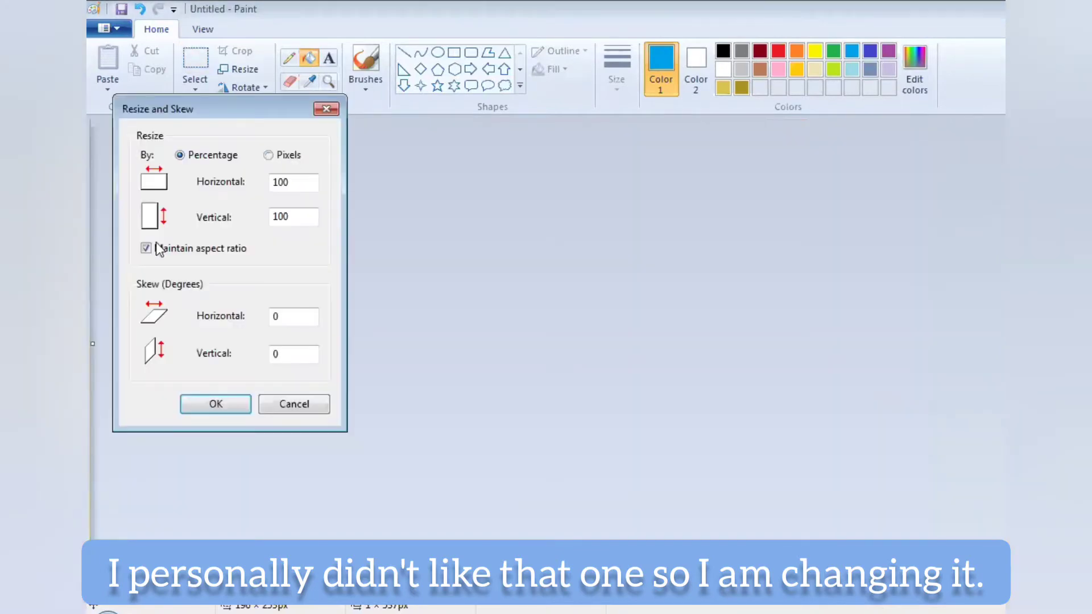
click(268, 155)
click(146, 248)
key(Return)
Stretch the 10 px strip to 1000 px horizontally by pixels, without maintaining aspect ratio
click(239, 69)
click(267, 155)
click(147, 248)
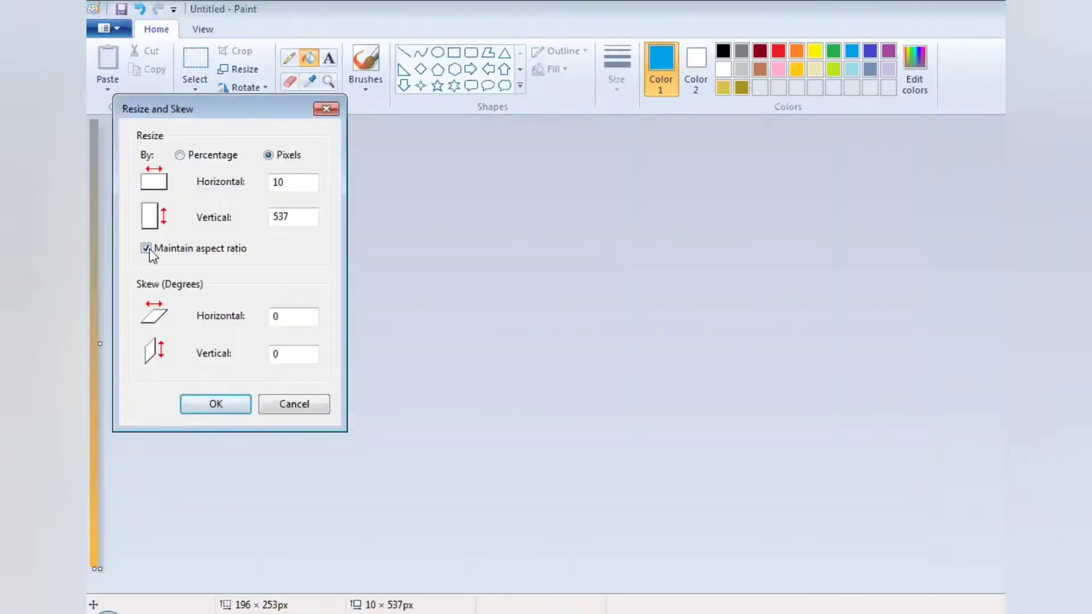
click(305, 182)
text(00)
key(Return)
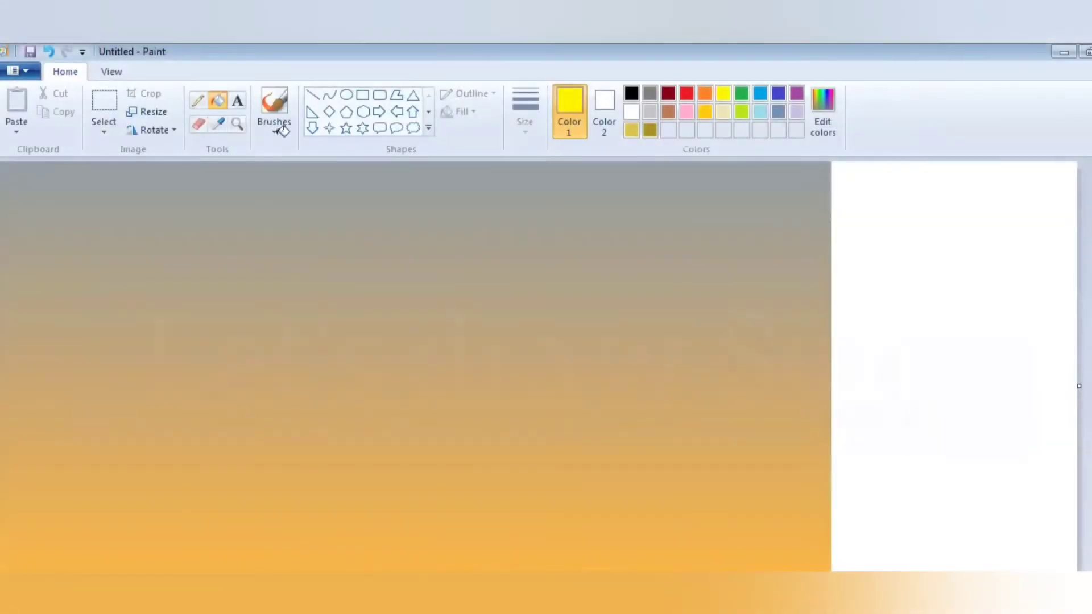
Draw a large yellow circle in the blank white strip beside the gradient and fill it with yellow
click(346, 95)
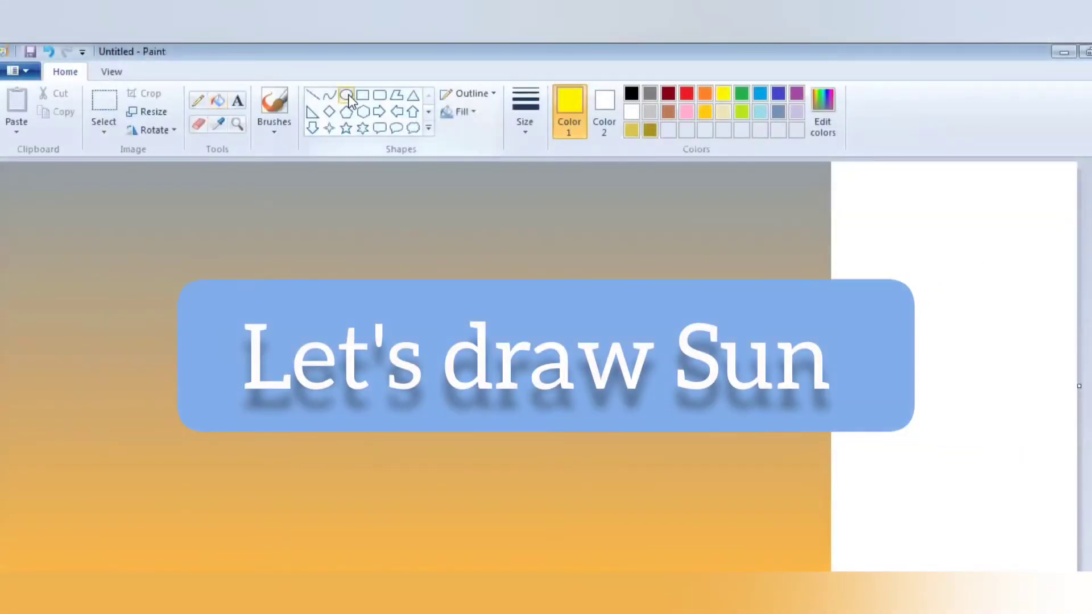
drag(877, 281, 1068, 463)
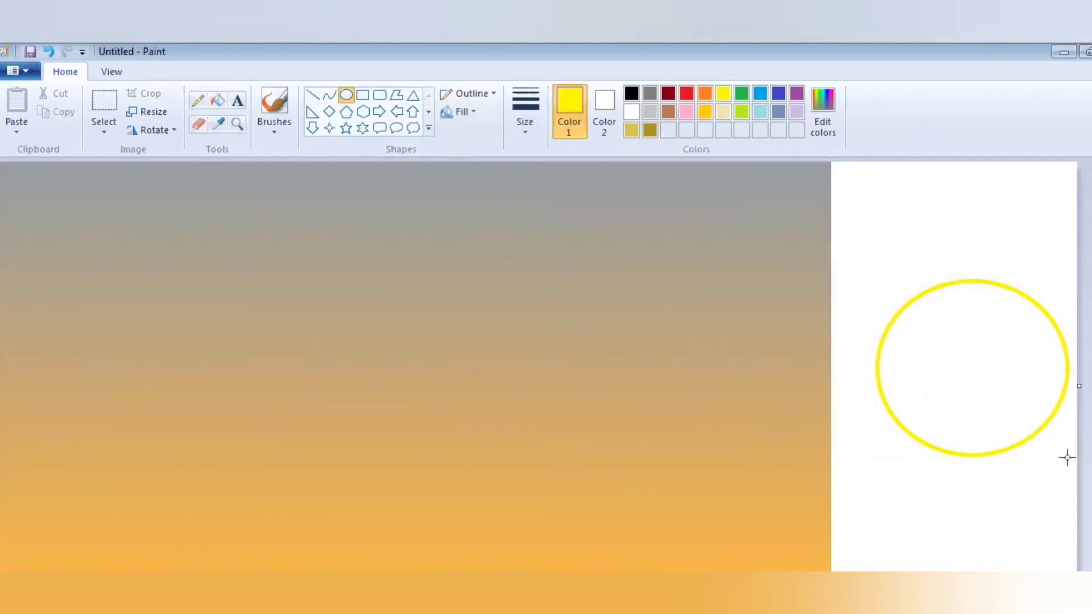
drag(985, 397, 558, 373)
drag(479, 361, 912, 354)
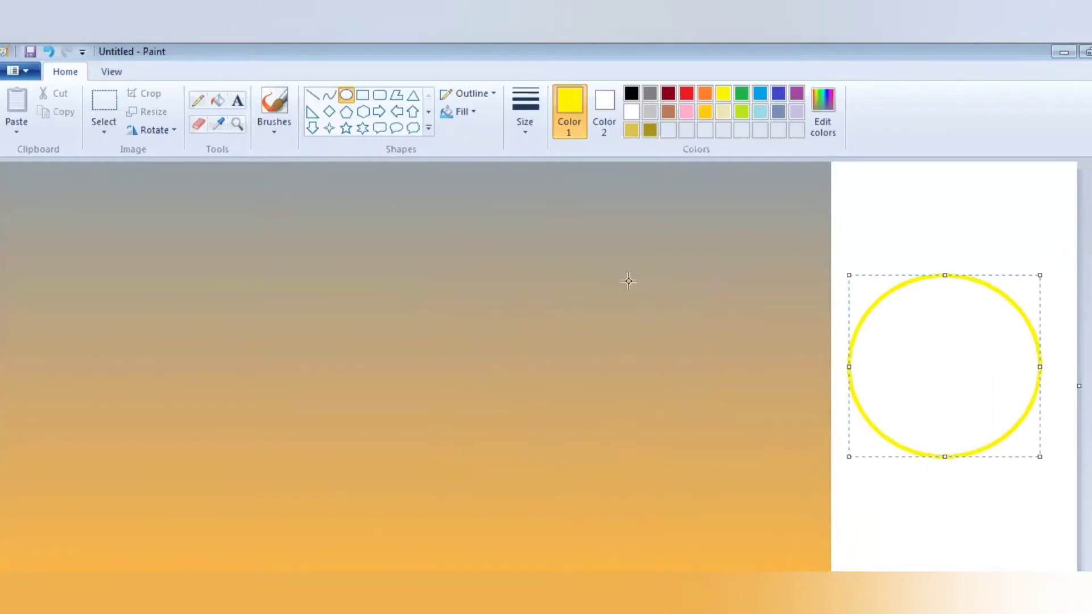
click(217, 100)
click(952, 369)
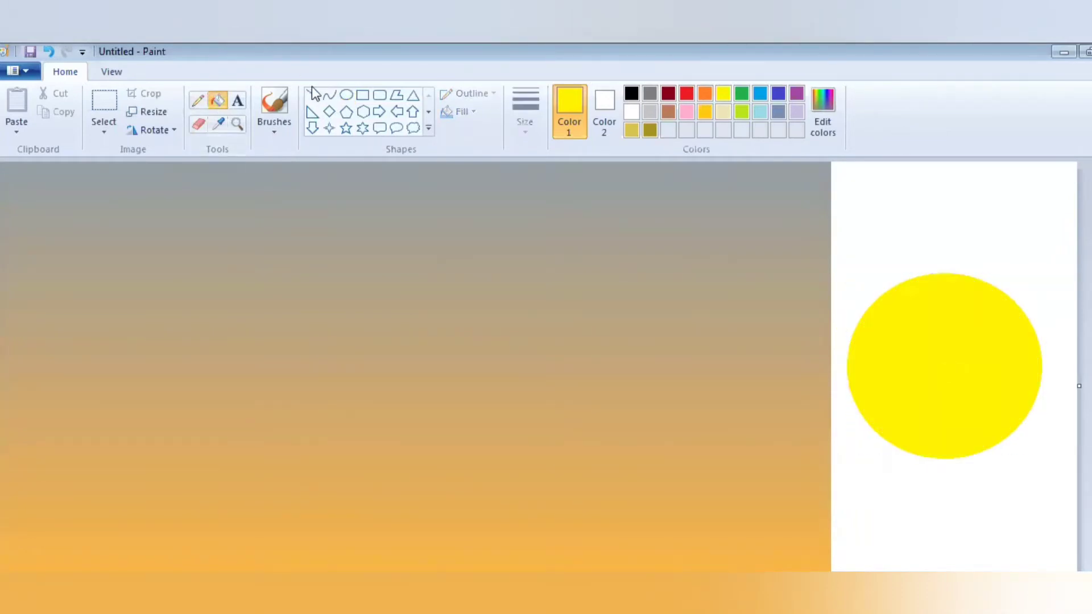
Enable Transparent selection, select the yellow circle with a rectangular selection and move it onto the gradient
click(268, 104)
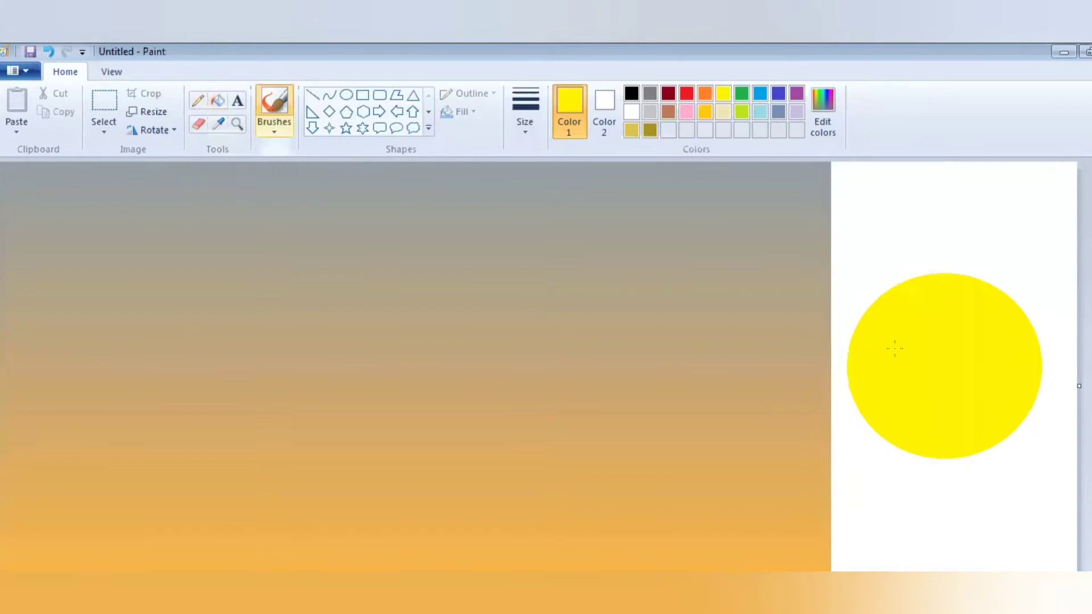
click(107, 123)
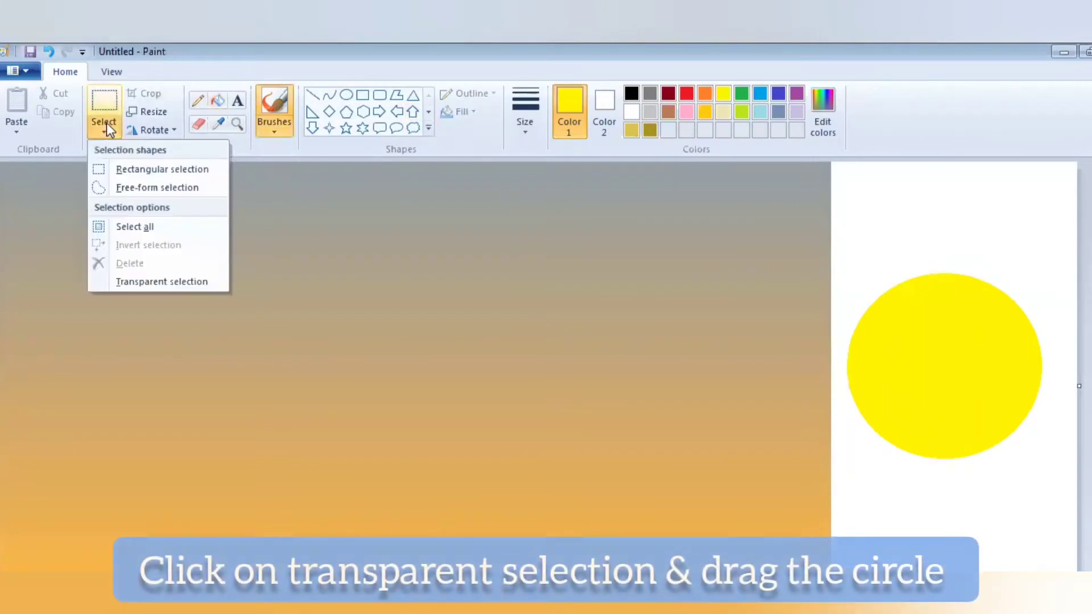
click(145, 282)
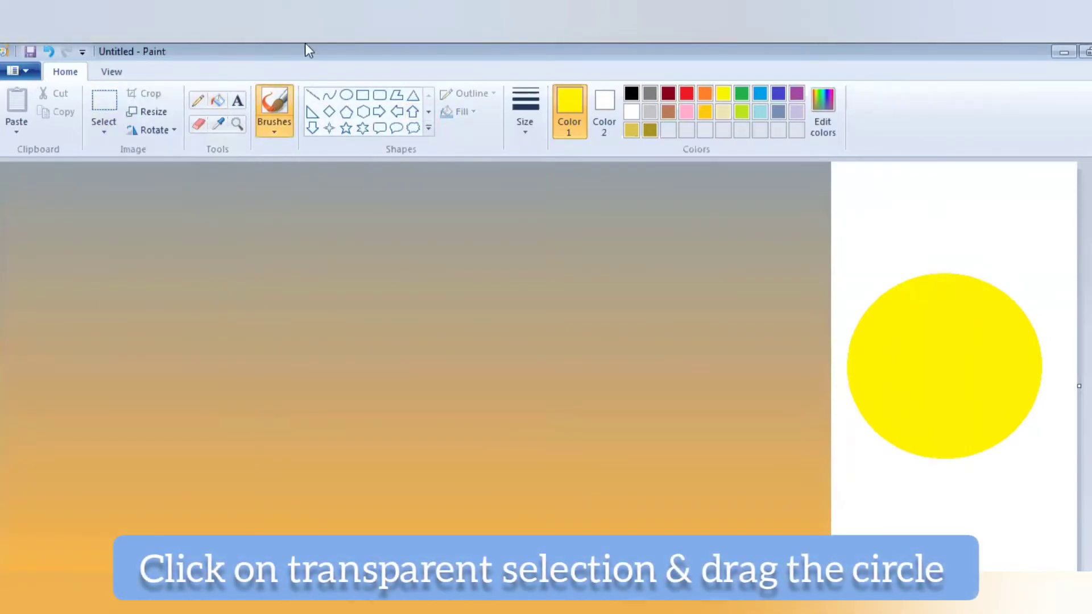
click(117, 126)
click(142, 170)
drag(834, 260, 1069, 480)
drag(1008, 421, 964, 384)
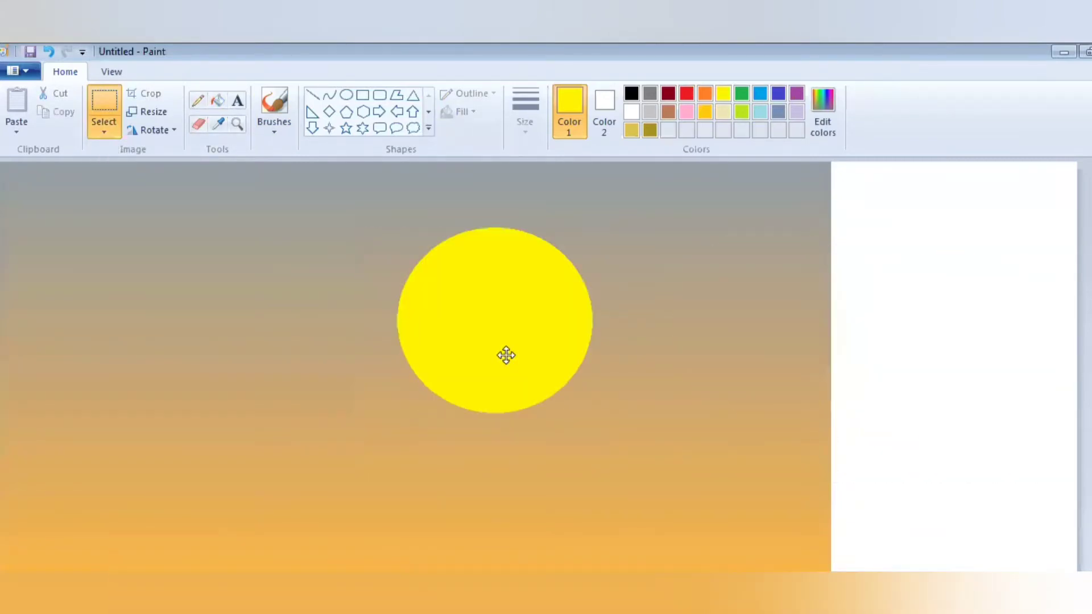
drag(504, 356, 499, 355)
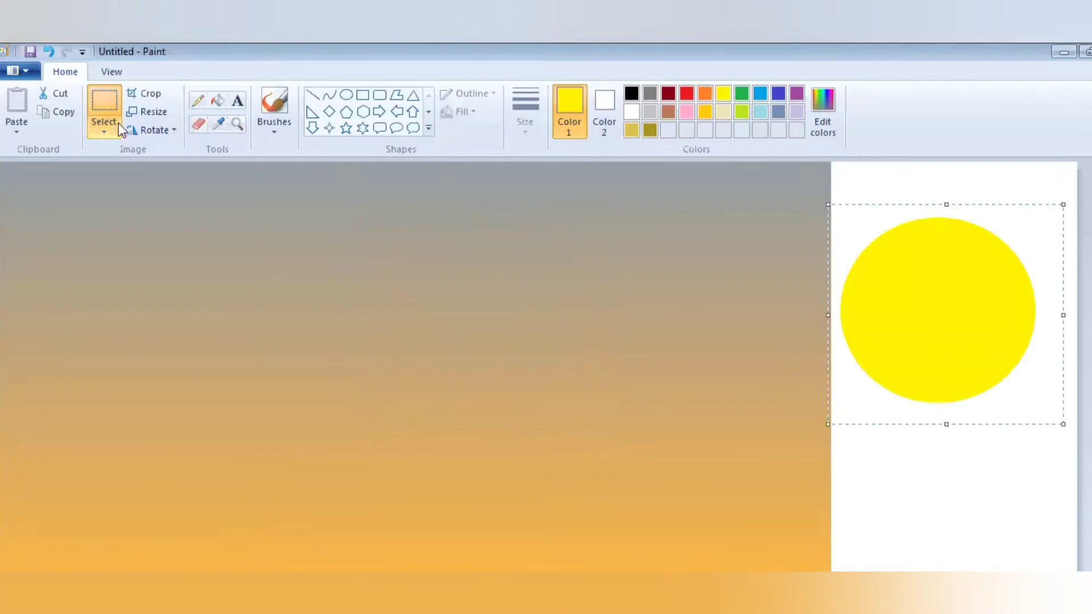
Try moving the circle onto the gradient with Transparent selection off, and undo the move
click(119, 122)
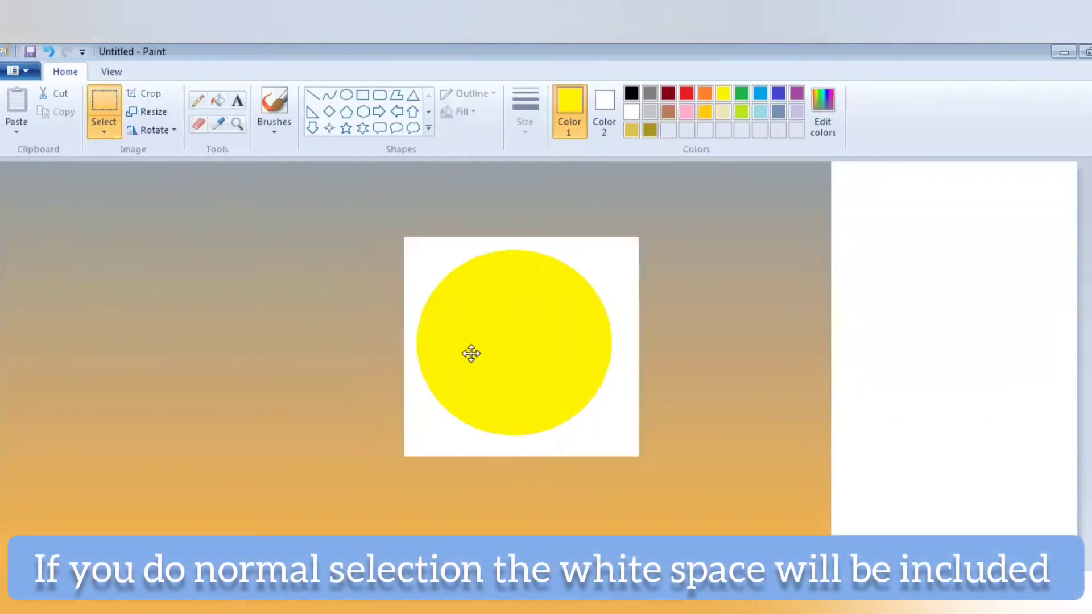
click(470, 354)
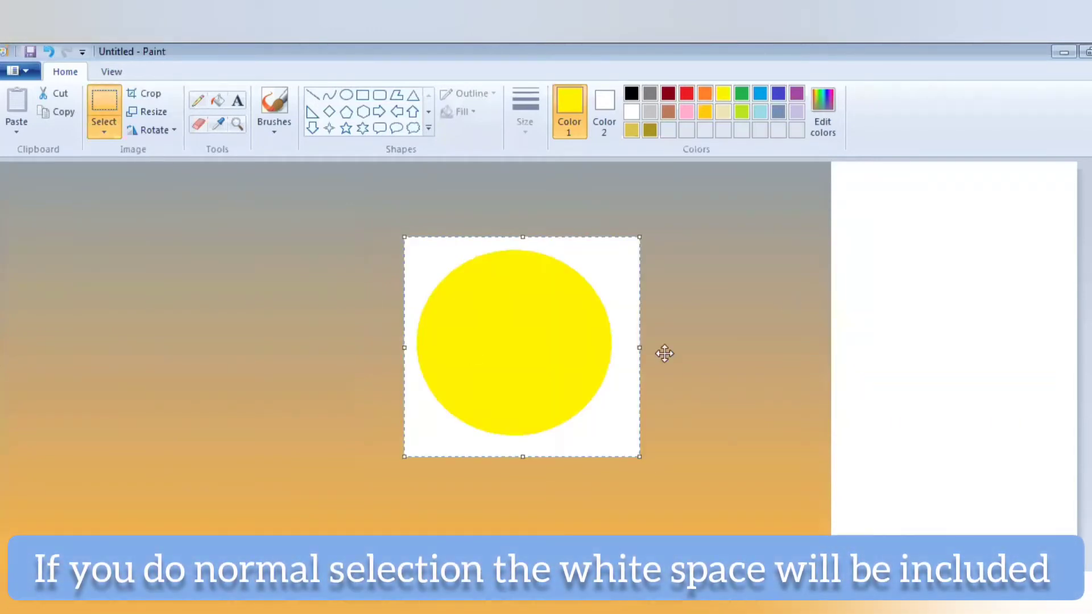
key(ctrl+z)
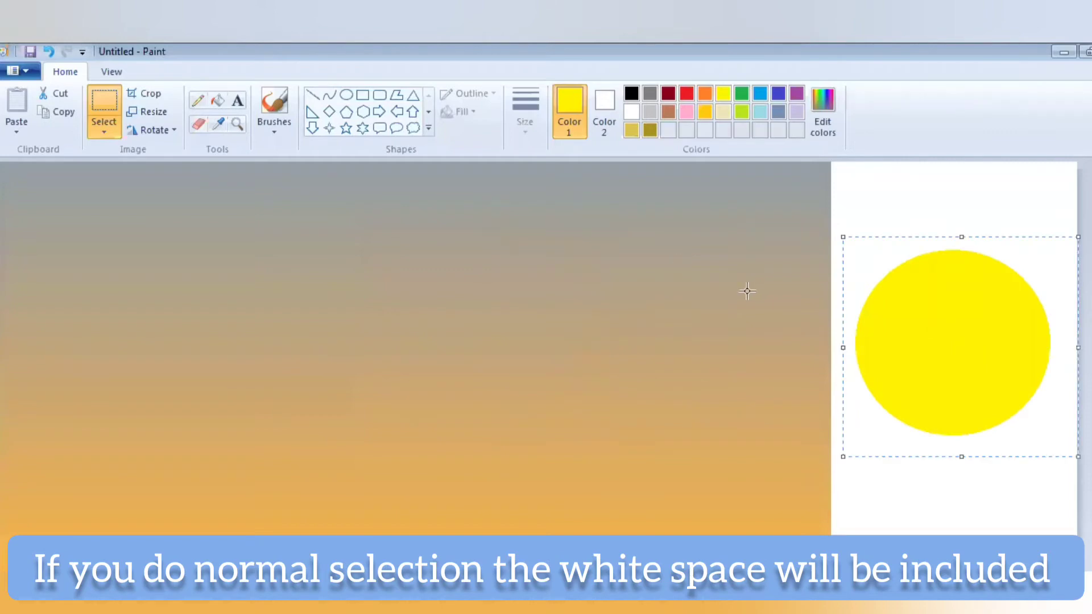
Turn Transparent selection back on, select the yellow circle and place it as the sun in the upper middle of the gradient
click(104, 132)
click(162, 282)
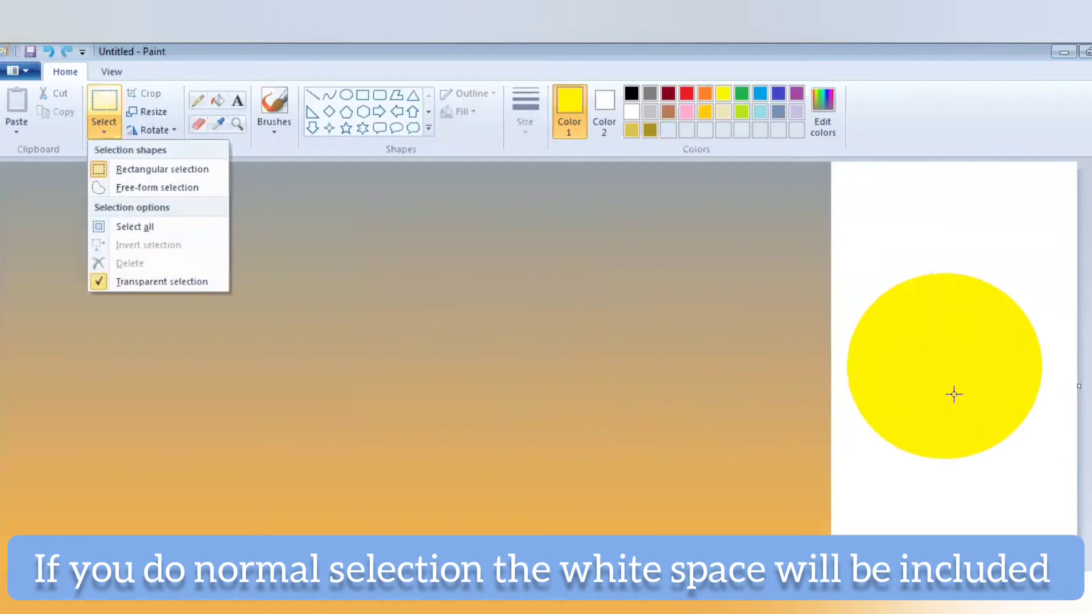
drag(848, 227, 1046, 471)
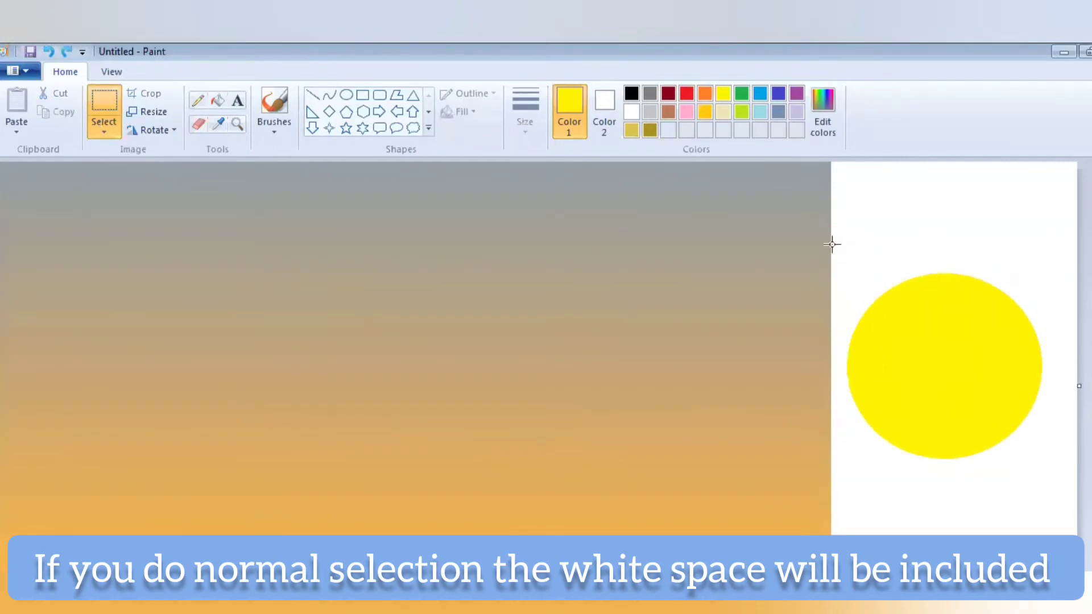
drag(831, 244, 1063, 488)
drag(900, 380, 431, 383)
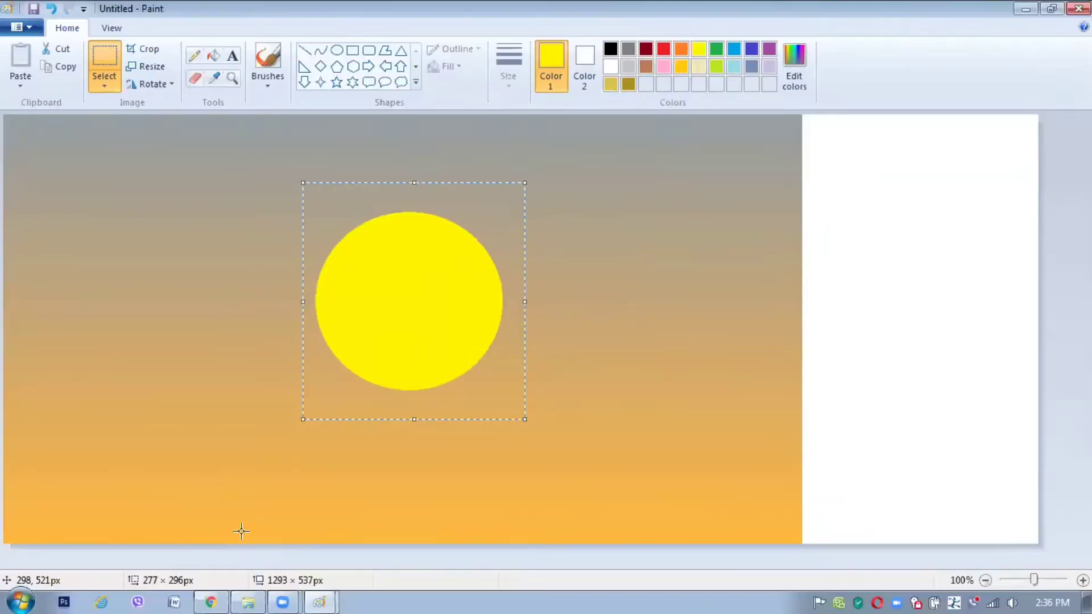
drag(388, 307, 362, 277)
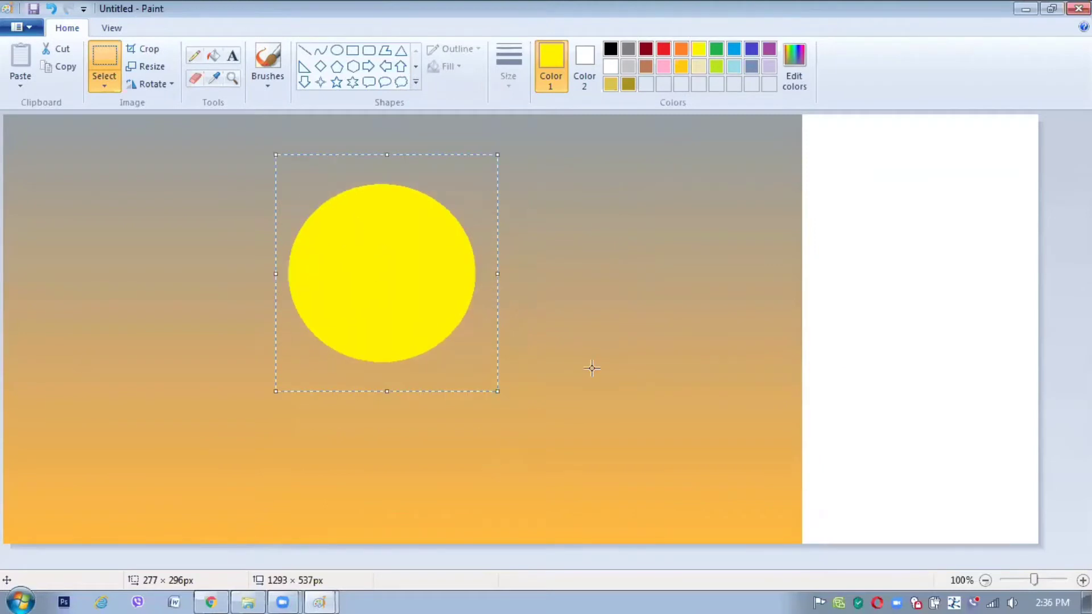
Brush a thin black outline of a hill with a rock and curved branches across the lower-left part of the gradient
click(268, 57)
click(267, 85)
click(610, 48)
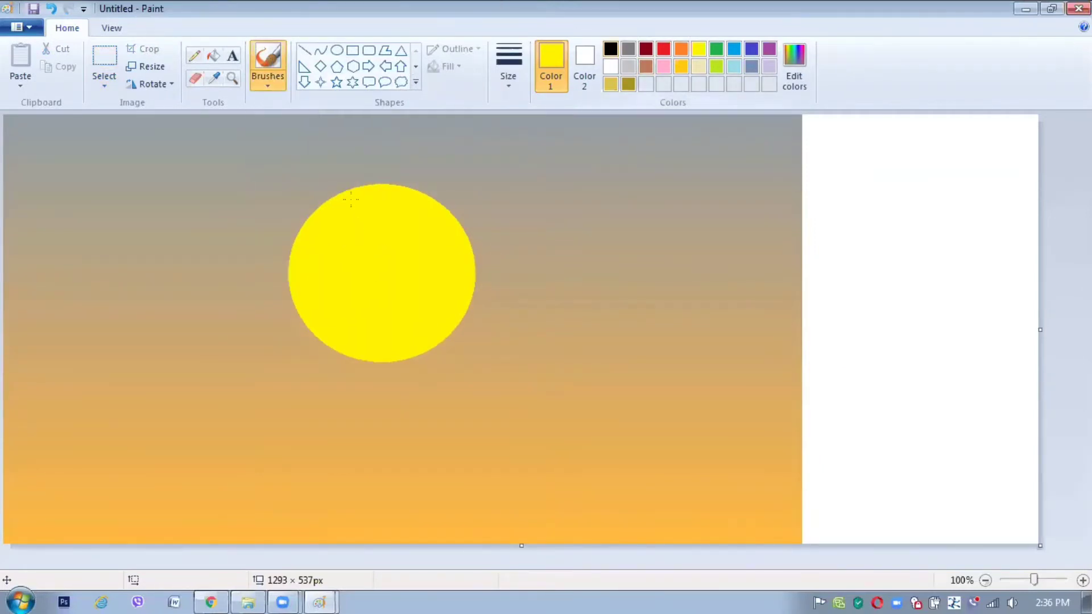
click(610, 48)
mouse_move(8, 470)
mouse_down()
mouse_move(107, 477)
mouse_move(138, 385)
mouse_up()
drag(145, 451, 370, 542)
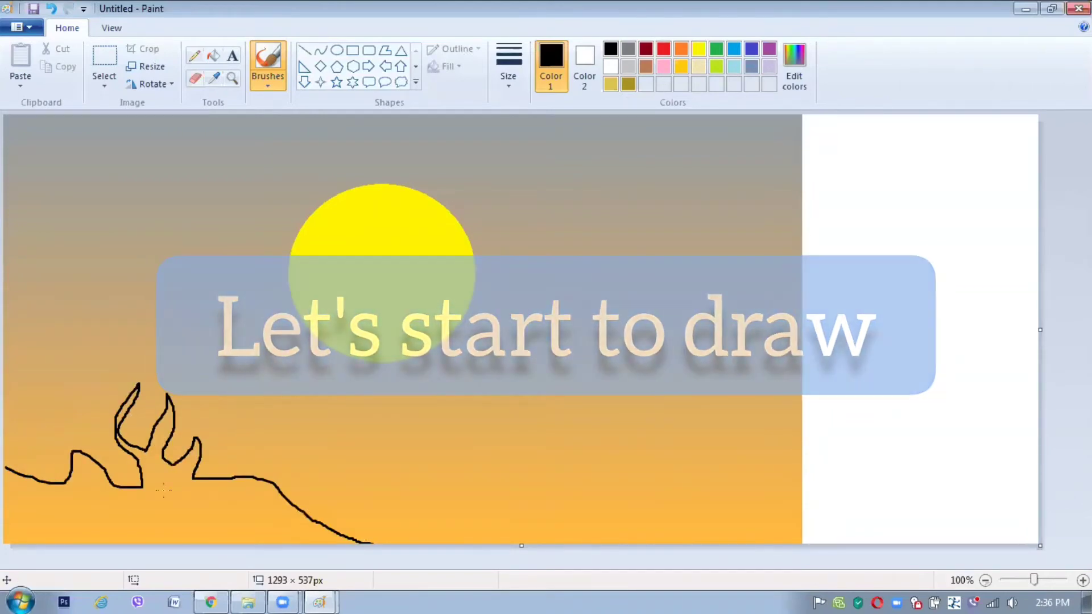
Choose a thicker brush size and paint the base and left edge of the hill black at 200% zoom
drag(177, 496, 221, 518)
click(513, 85)
click(536, 202)
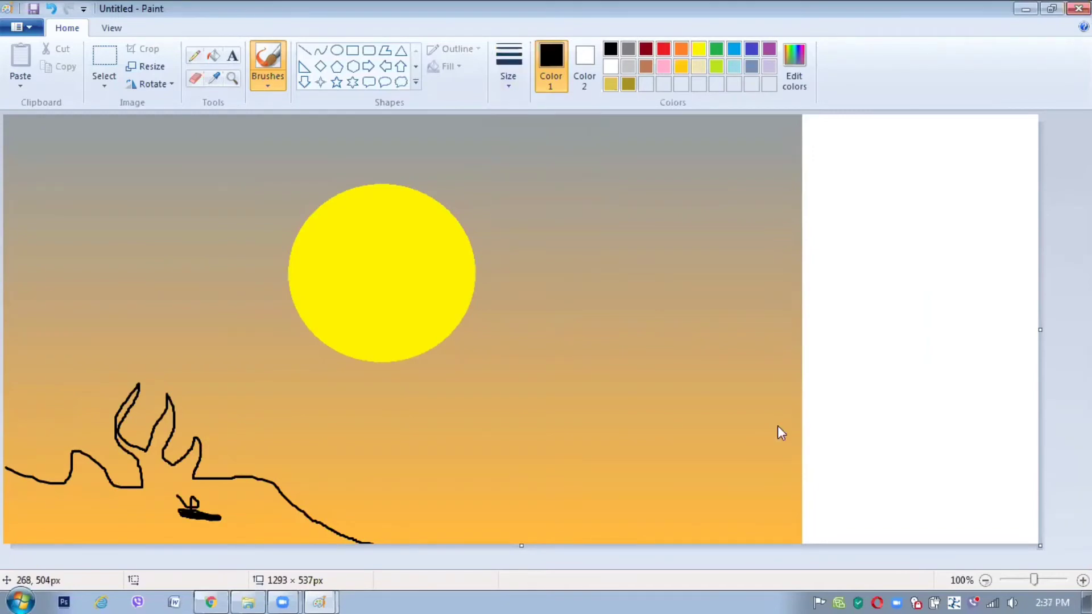
scroll(780, 434, up, 1)
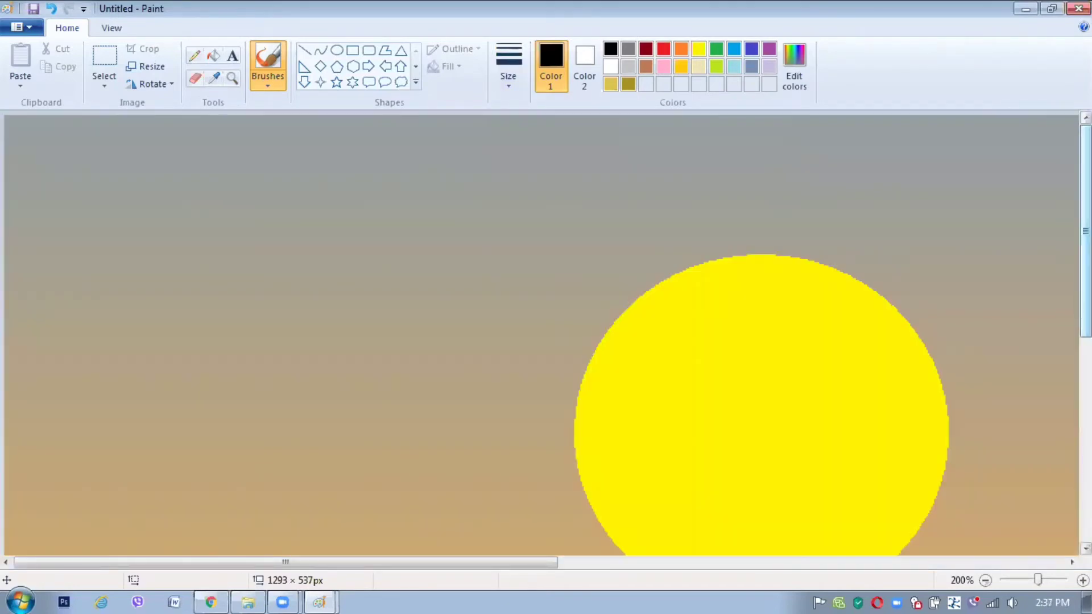
drag(1085, 227, 1085, 435)
drag(352, 483, 165, 488)
drag(347, 515, 11, 509)
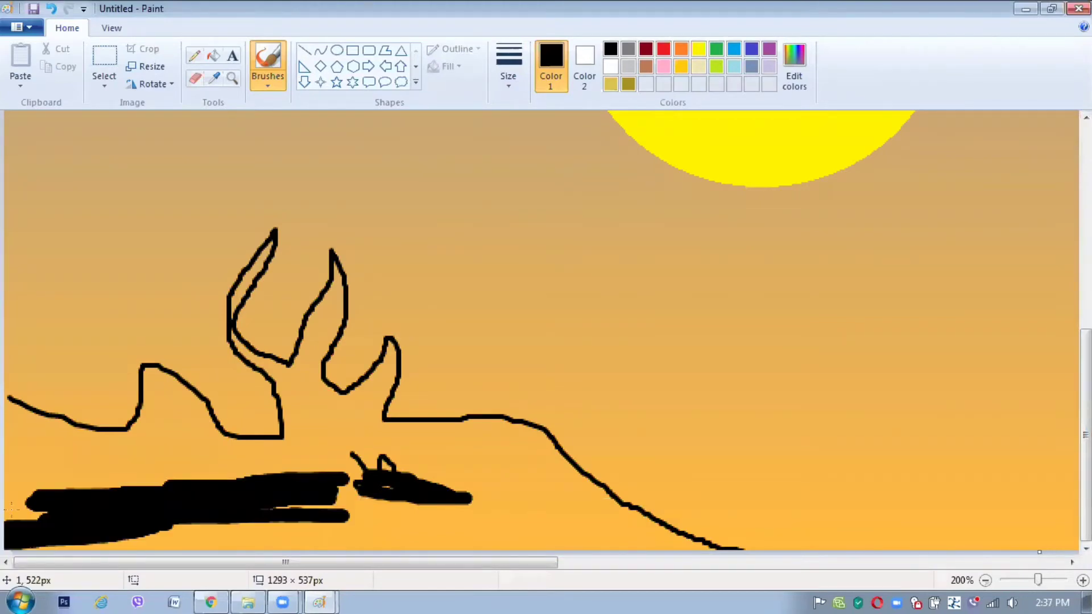
drag(7, 398, 11, 511)
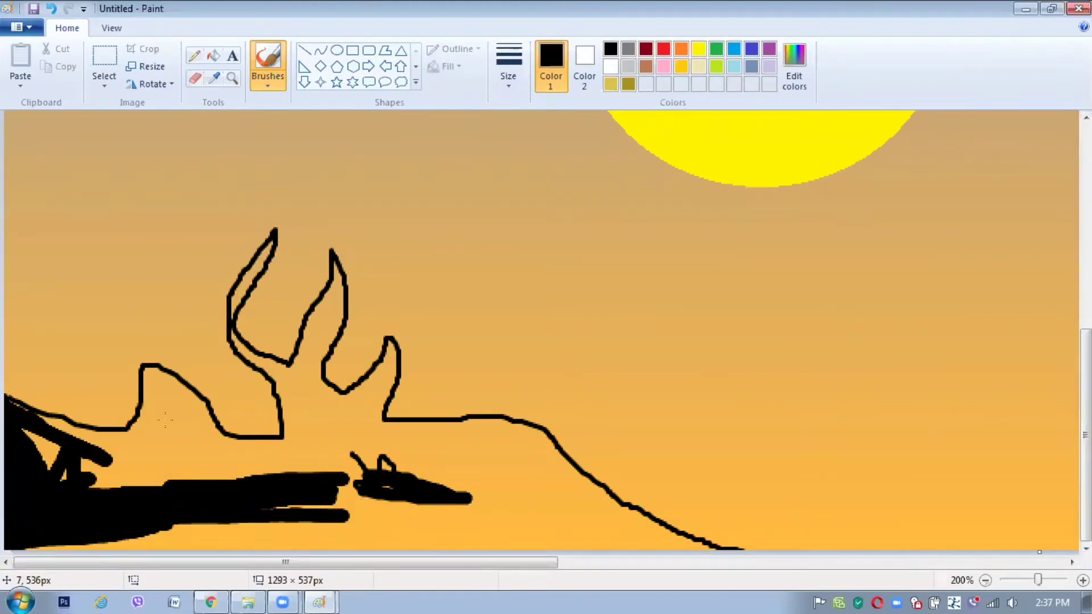
Fill the rock, the curved branches and the middle of the hill with thick black strokes
mouse_move(144, 366)
mouse_down()
mouse_move(182, 381)
mouse_move(219, 466)
mouse_move(167, 390)
mouse_up()
mouse_move(16, 419)
mouse_down()
mouse_move(63, 455)
mouse_move(34, 433)
mouse_move(341, 526)
mouse_move(334, 508)
mouse_move(364, 398)
mouse_move(392, 347)
mouse_move(336, 305)
mouse_move(305, 394)
mouse_up()
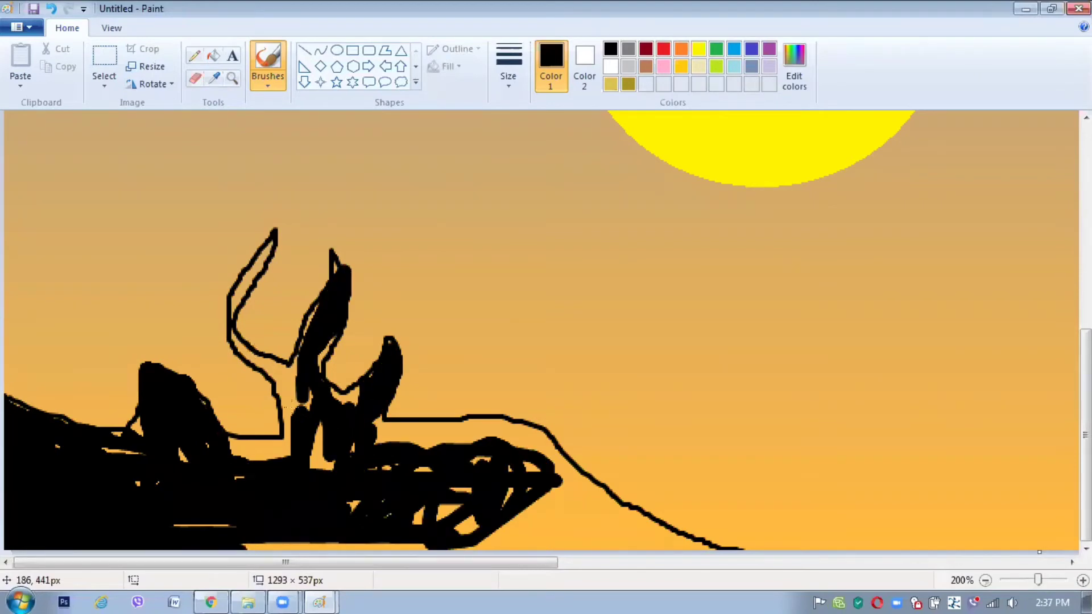
drag(276, 236, 302, 401)
drag(239, 341, 288, 433)
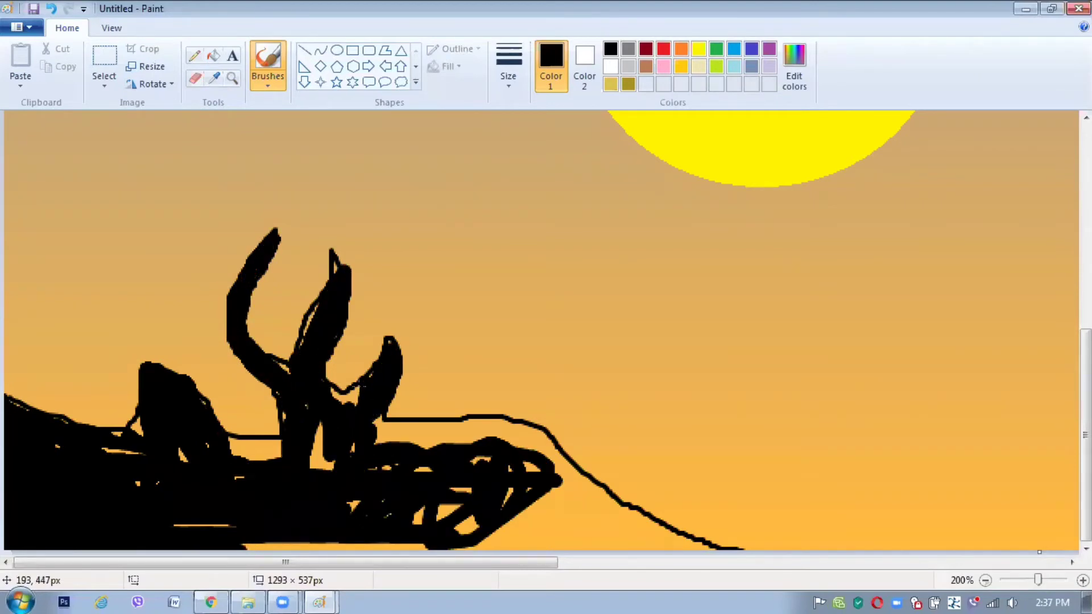
mouse_move(359, 378)
mouse_down()
mouse_move(329, 406)
mouse_move(312, 471)
mouse_up()
mouse_move(285, 412)
mouse_down()
mouse_move(119, 438)
mouse_move(53, 491)
mouse_move(187, 506)
mouse_move(384, 431)
mouse_move(308, 447)
mouse_up()
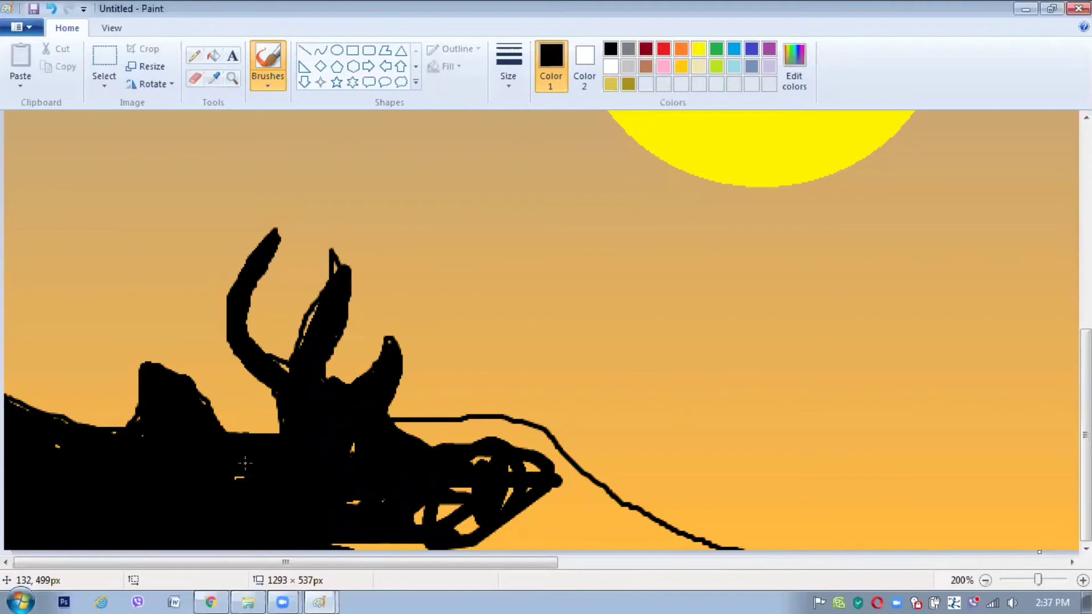
Paint the hill's right-hand slope solid black up to its outline
mouse_move(398, 432)
mouse_down()
mouse_move(575, 466)
mouse_move(648, 523)
mouse_move(333, 537)
mouse_up()
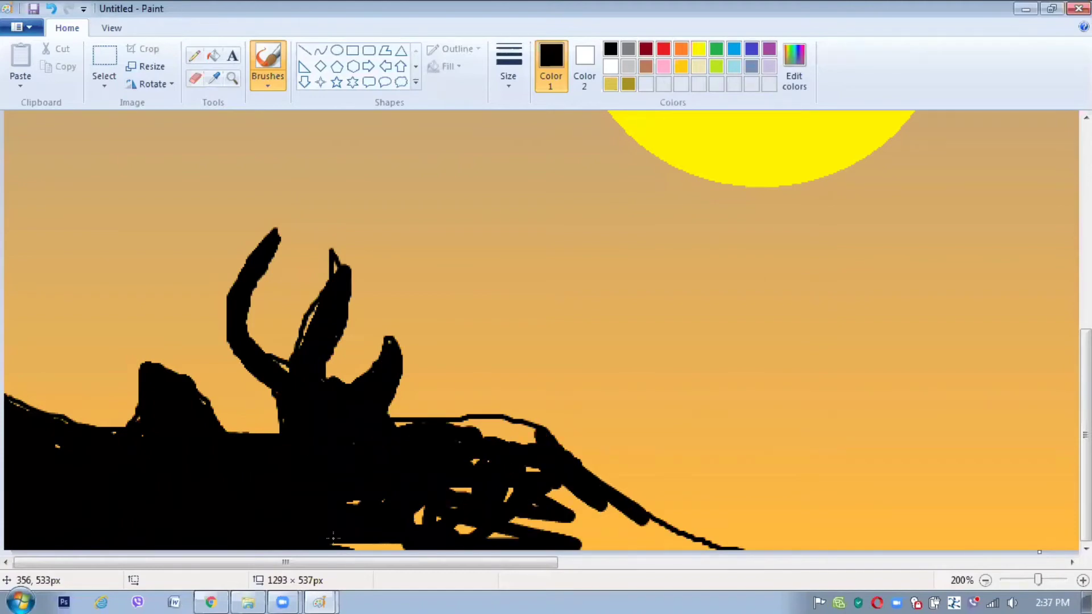
drag(410, 546, 226, 521)
drag(536, 447, 455, 430)
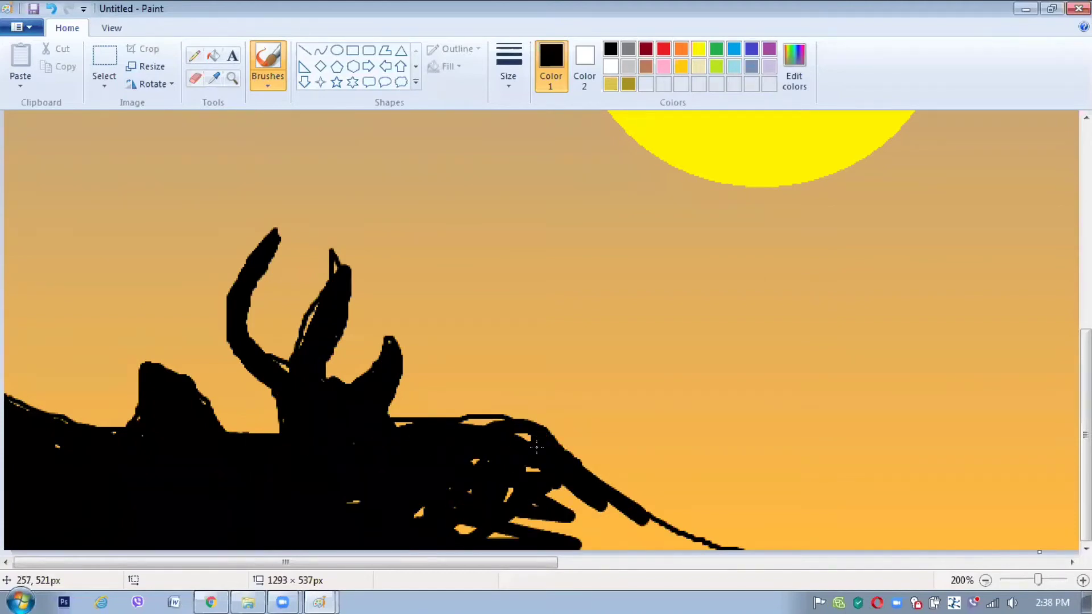
drag(512, 495, 683, 541)
drag(536, 448, 559, 433)
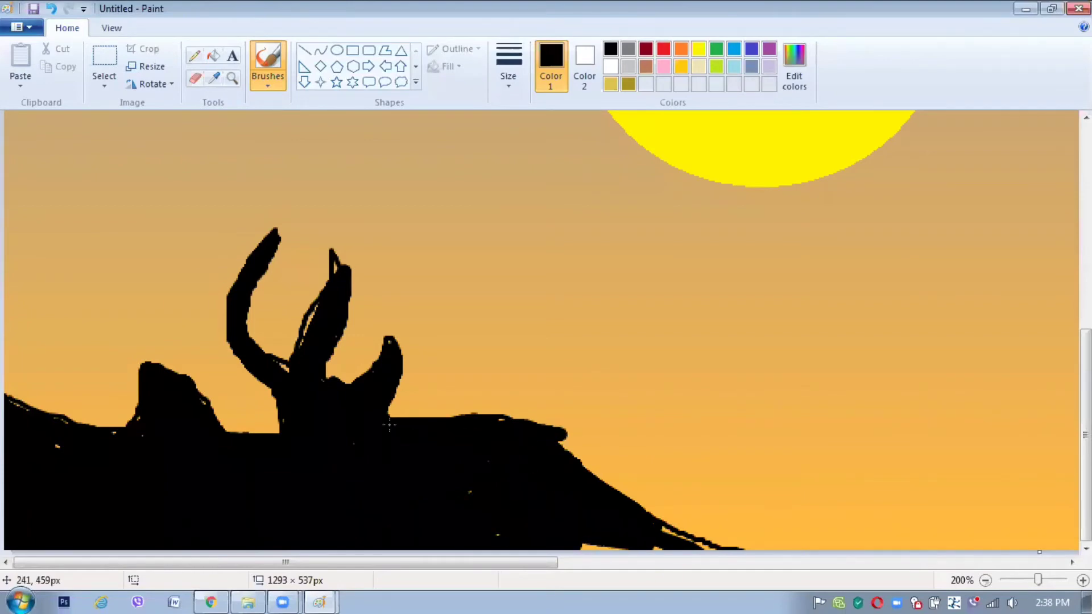
Paint a black house silhouette on top of the hill with a pitched roof, solid walls and a small square window opening
drag(293, 192, 198, 226)
mouse_move(431, 243)
mouse_down()
mouse_move(172, 237)
mouse_move(315, 211)
mouse_move(381, 228)
mouse_move(221, 236)
mouse_move(239, 418)
mouse_move(267, 432)
mouse_move(273, 250)
mouse_move(218, 231)
mouse_move(211, 378)
mouse_up()
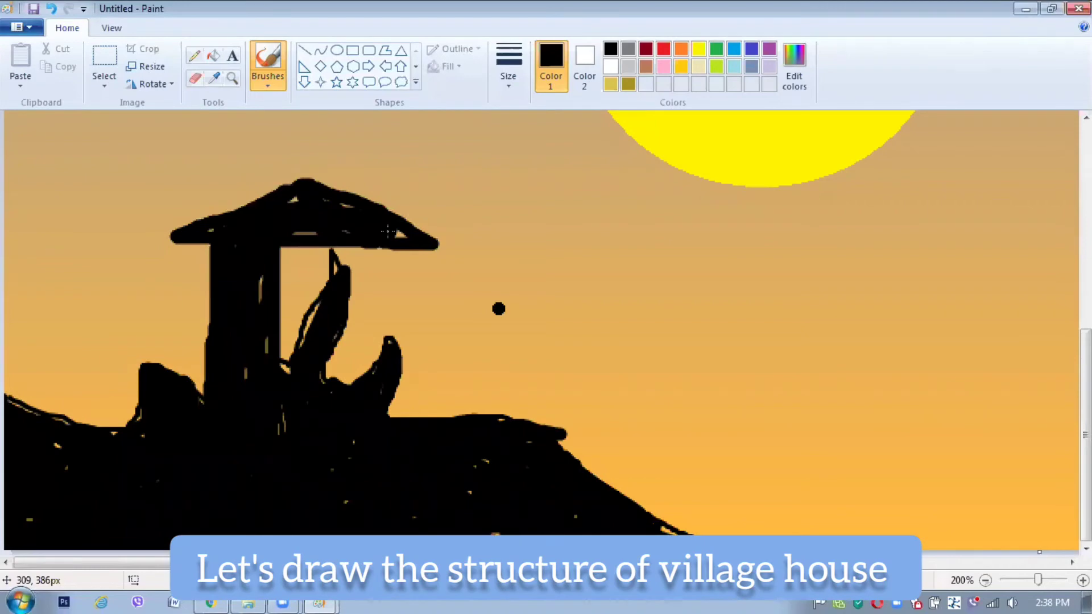
mouse_move(387, 231)
mouse_down()
mouse_move(331, 378)
mouse_move(370, 229)
mouse_up()
drag(354, 388, 407, 280)
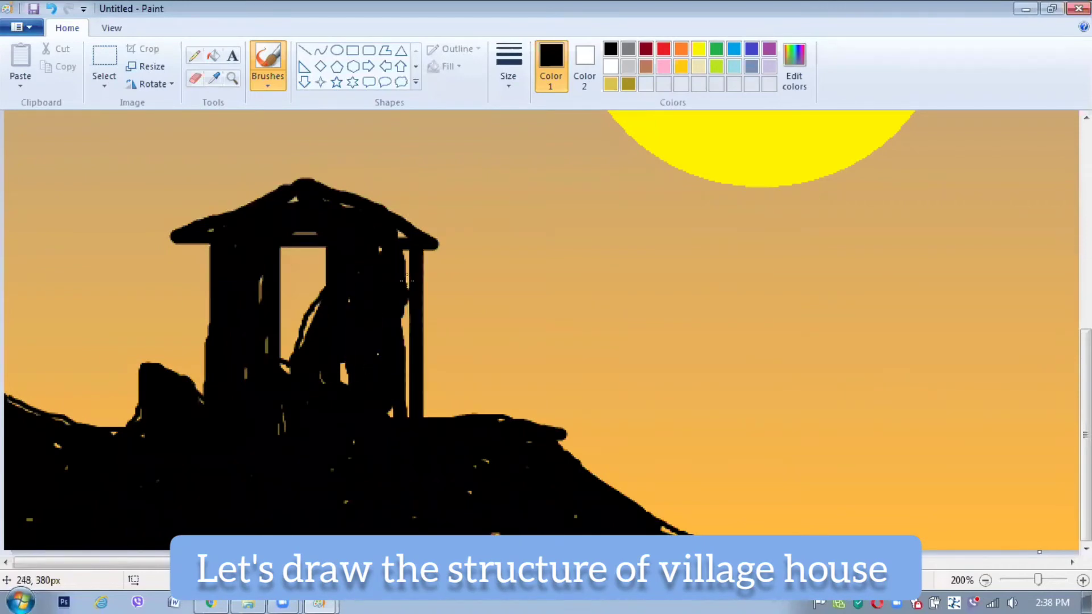
mouse_move(291, 295)
mouse_down()
mouse_move(248, 323)
mouse_move(304, 335)
mouse_up()
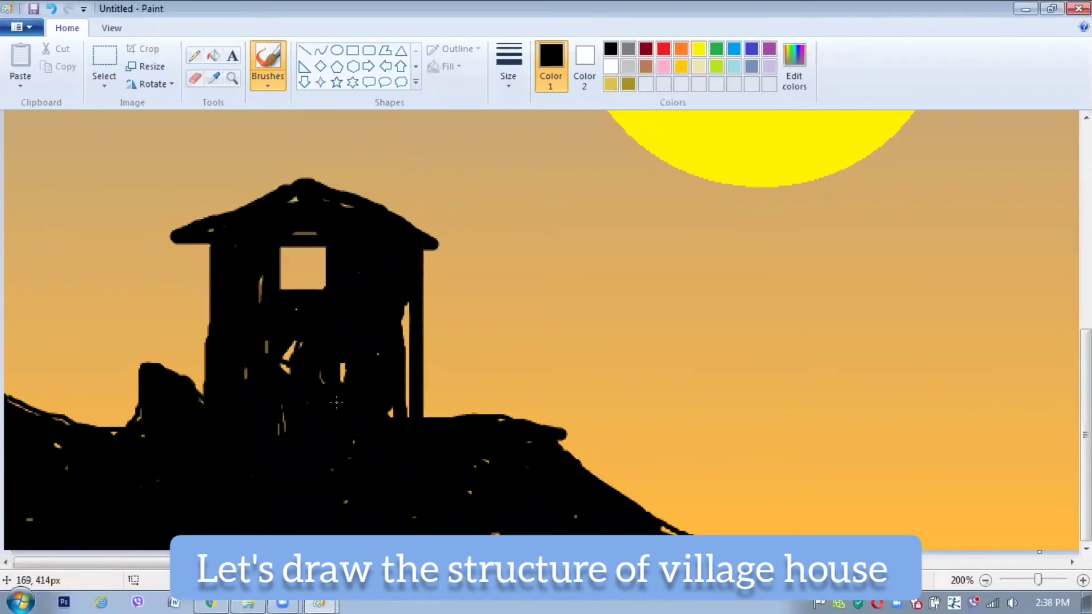
mouse_move(387, 435)
mouse_down()
mouse_move(406, 310)
mouse_move(406, 332)
mouse_up()
drag(261, 275, 281, 433)
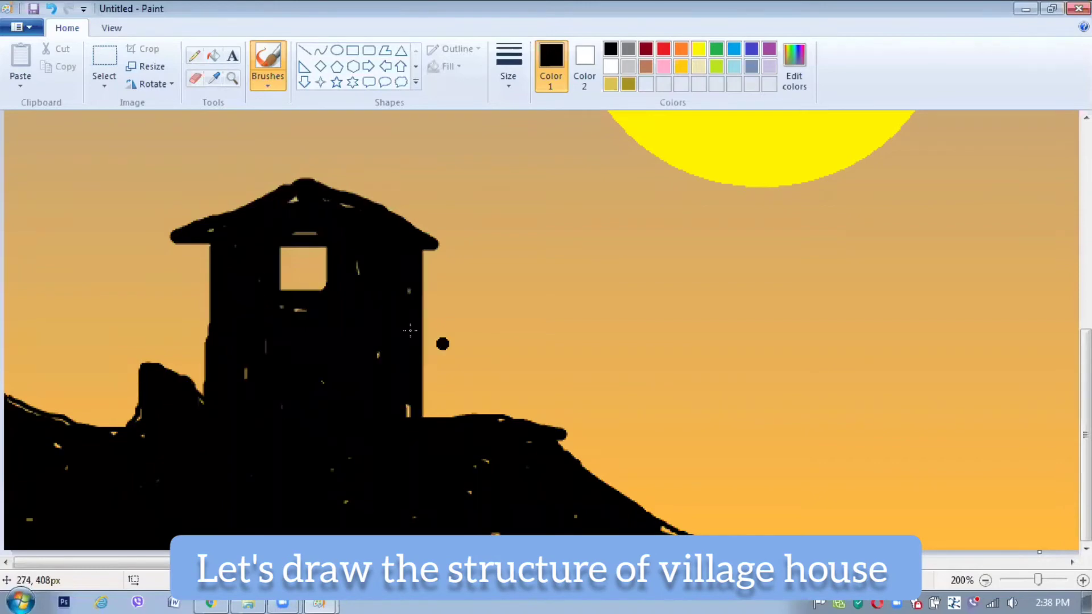
Add a sloping black porch roof with a vertical post to the house's right wall and cover the leftover gaps in the walls
mouse_move(422, 307)
mouse_down()
mouse_move(488, 336)
mouse_move(471, 415)
mouse_up()
mouse_move(437, 327)
mouse_down()
mouse_move(452, 338)
mouse_move(416, 330)
mouse_move(463, 333)
mouse_up()
drag(406, 396, 407, 418)
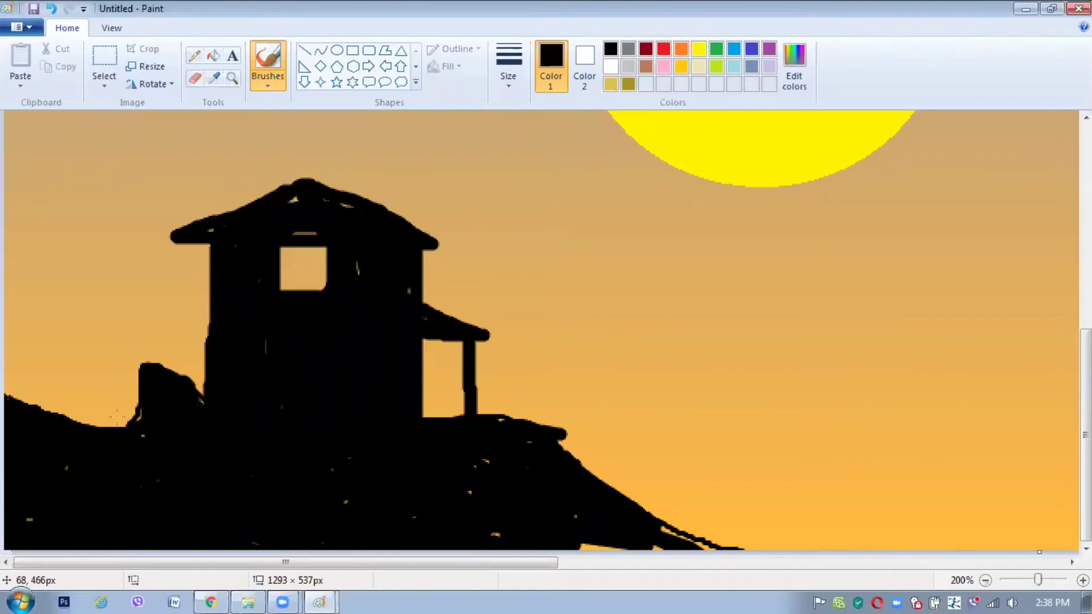
Undo the stray dab, choose a thinner brush size and draw black grass tufts along the hill's lower right slope at 100% zoom
click(984, 581)
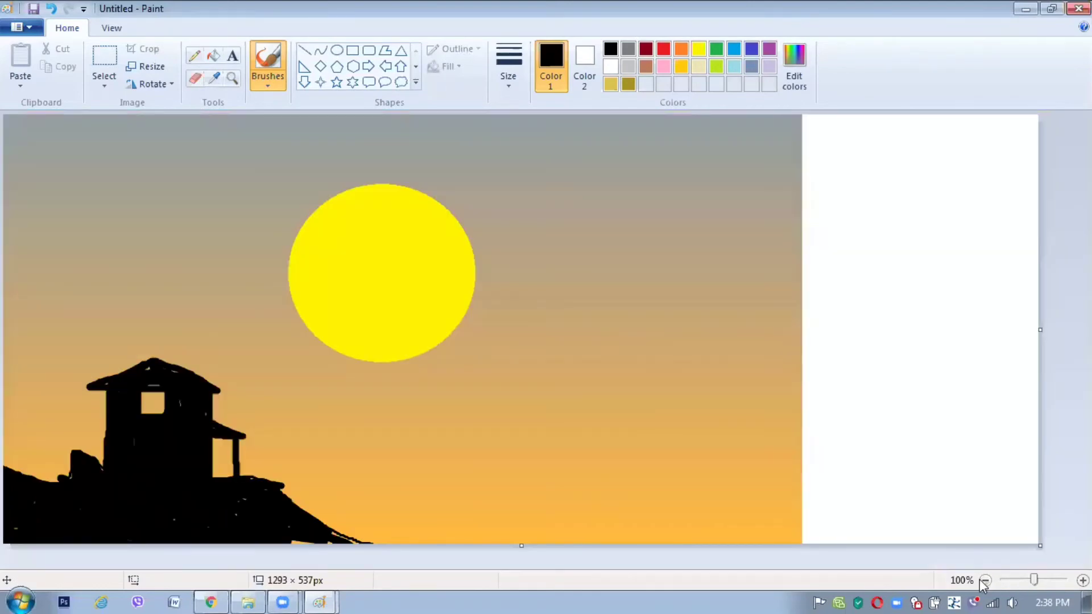
click(357, 506)
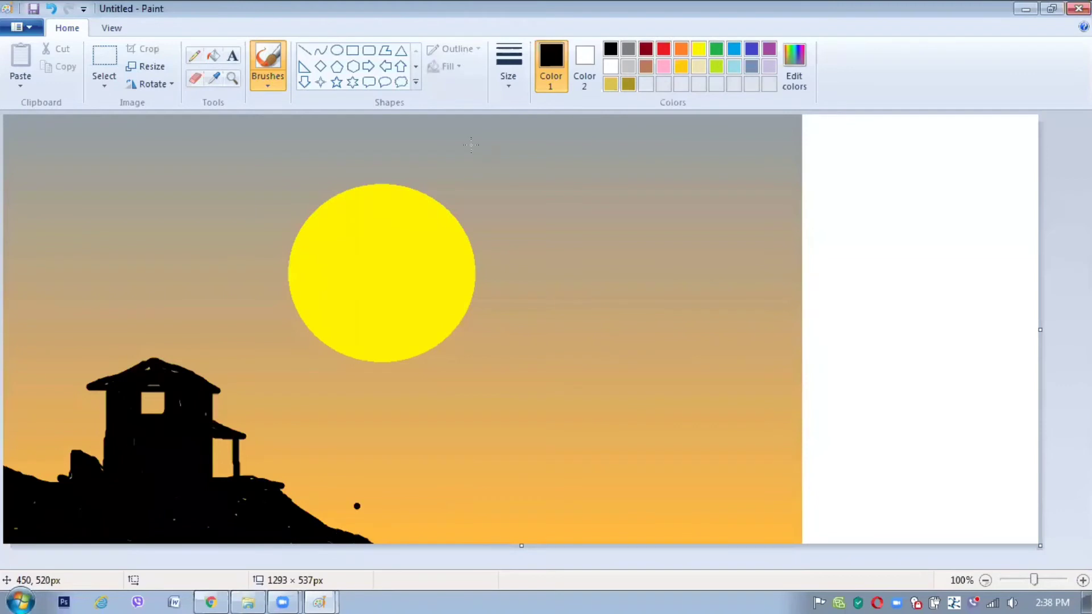
key(ctrl+z)
click(508, 68)
click(546, 117)
mouse_move(325, 505)
mouse_down()
mouse_move(319, 518)
mouse_move(311, 496)
mouse_move(346, 505)
mouse_up()
mouse_move(329, 524)
mouse_down()
mouse_move(319, 508)
mouse_move(345, 512)
mouse_move(332, 493)
mouse_move(351, 533)
mouse_up()
mouse_move(353, 535)
mouse_down()
mouse_move(374, 526)
mouse_move(360, 532)
mouse_move(411, 540)
mouse_up()
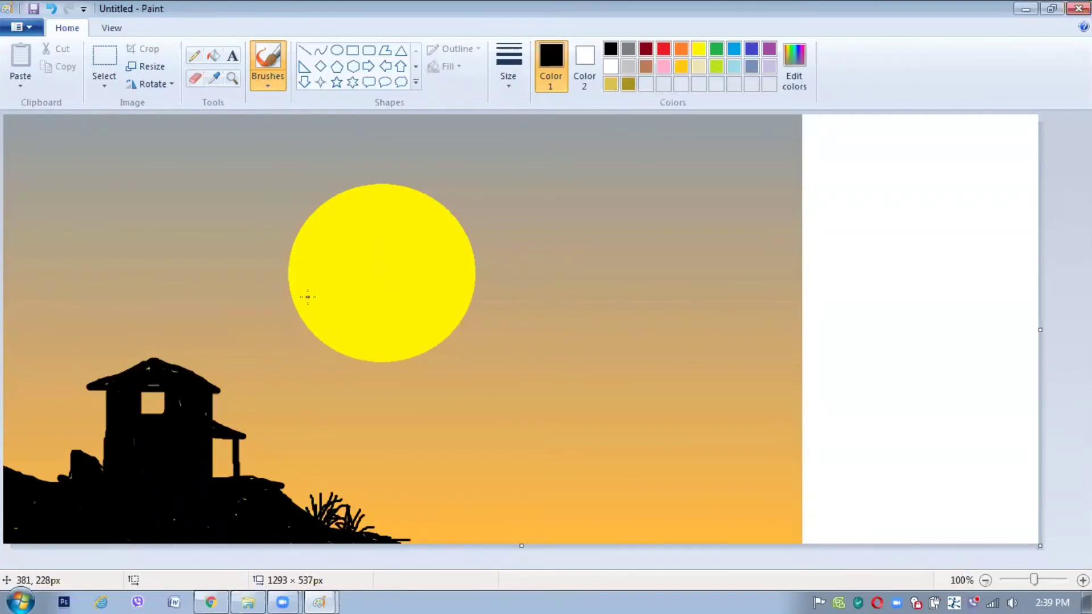
Draw five small black birds over and beside the sun, and add thin plant strokes under the house's porch roof
drag(308, 297, 329, 295)
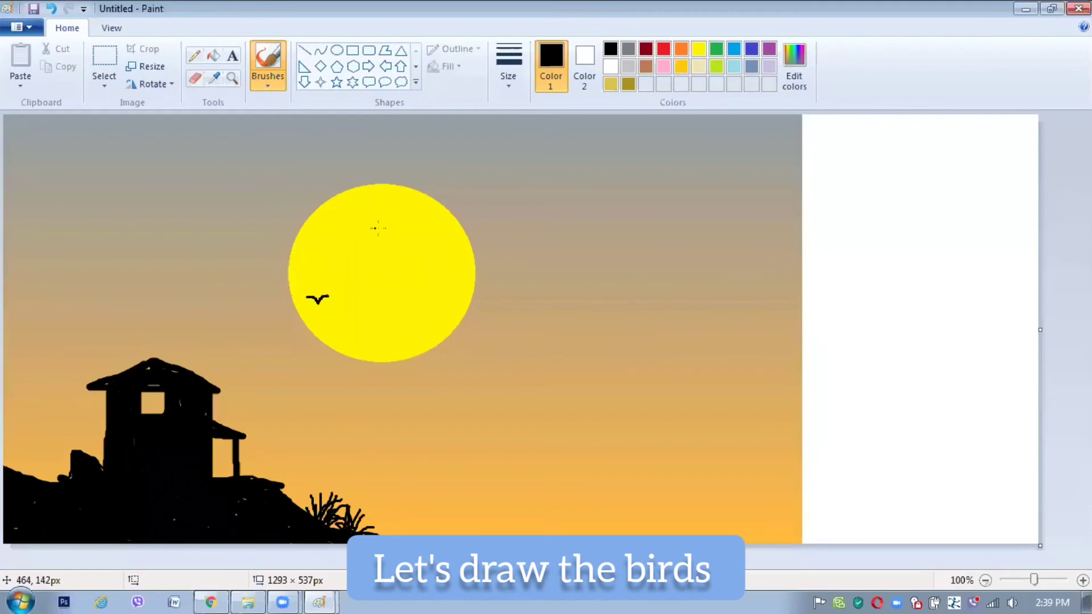
drag(378, 228, 381, 230)
mouse_move(402, 224)
mouse_down()
mouse_move(420, 222)
mouse_move(392, 224)
mouse_up()
drag(280, 249, 304, 247)
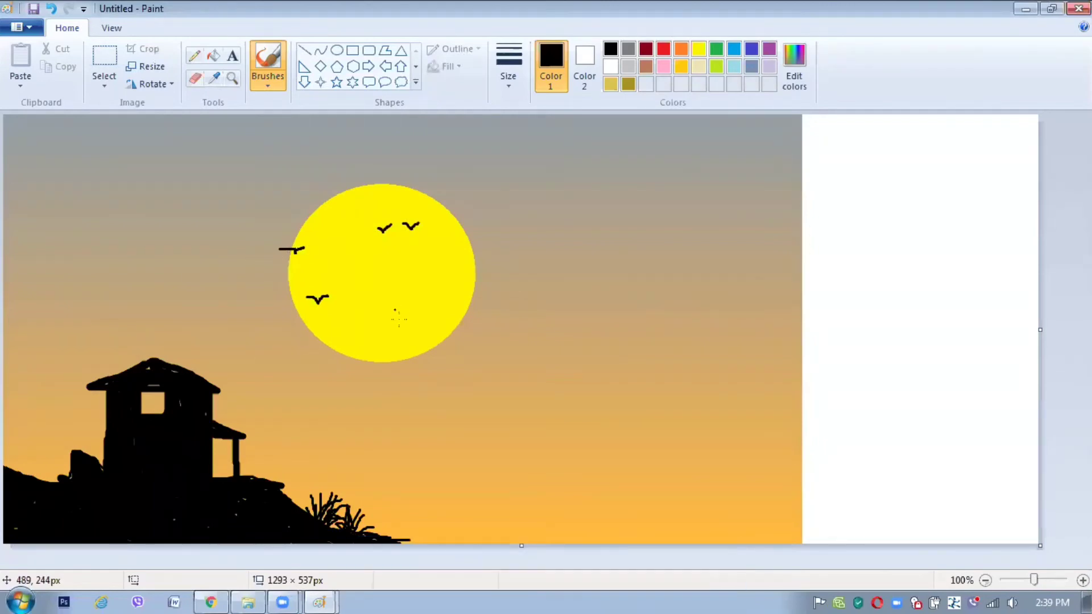
drag(403, 323, 413, 320)
drag(230, 476, 217, 452)
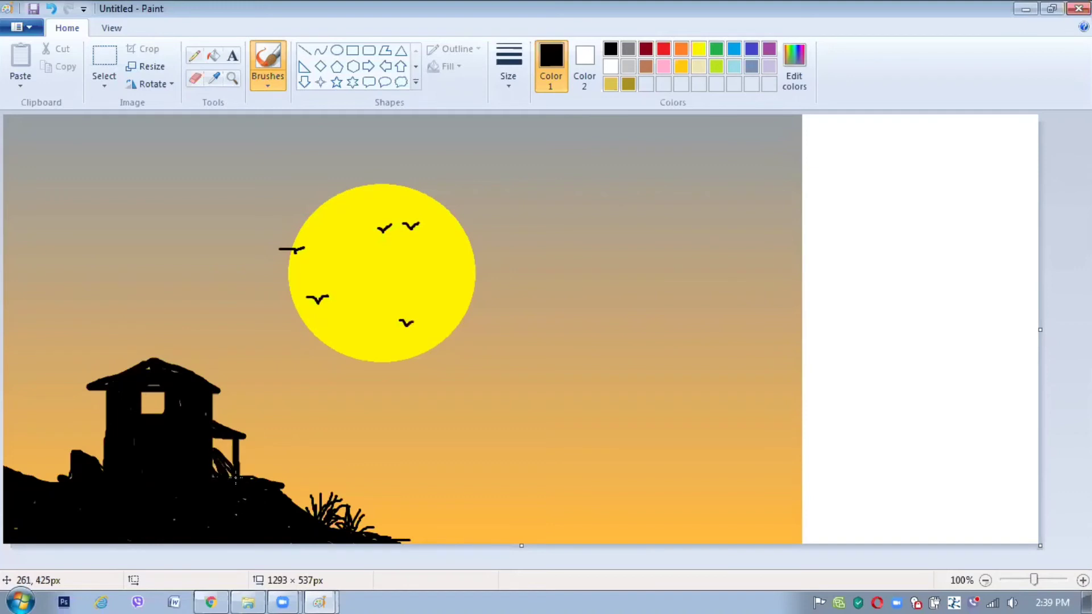
Switch to a soft-edged brush type and paint a long yellow cloud in the sky to the right of the sun
click(268, 83)
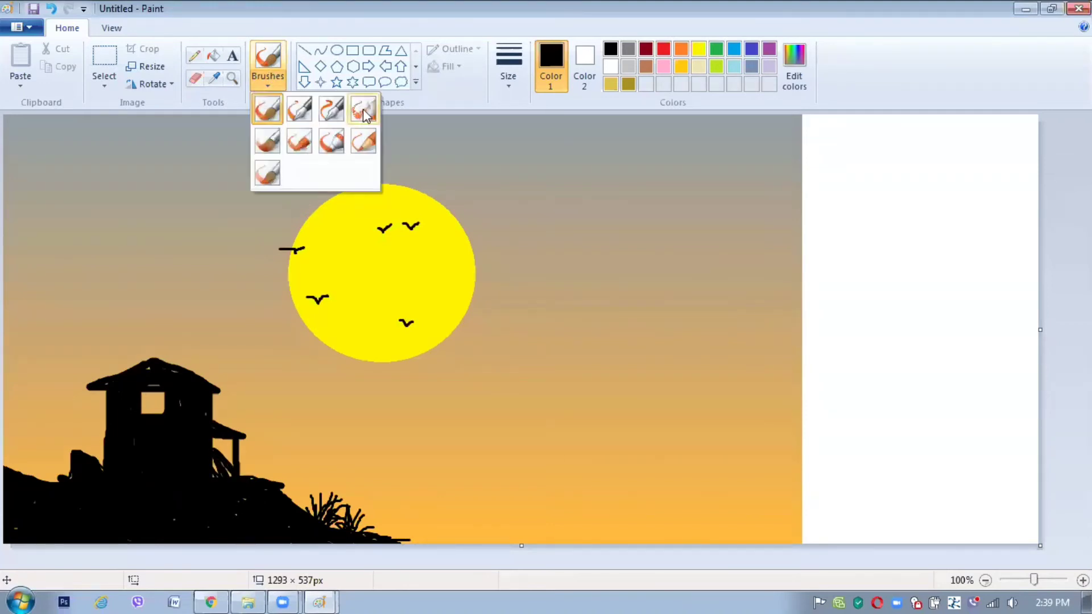
click(302, 142)
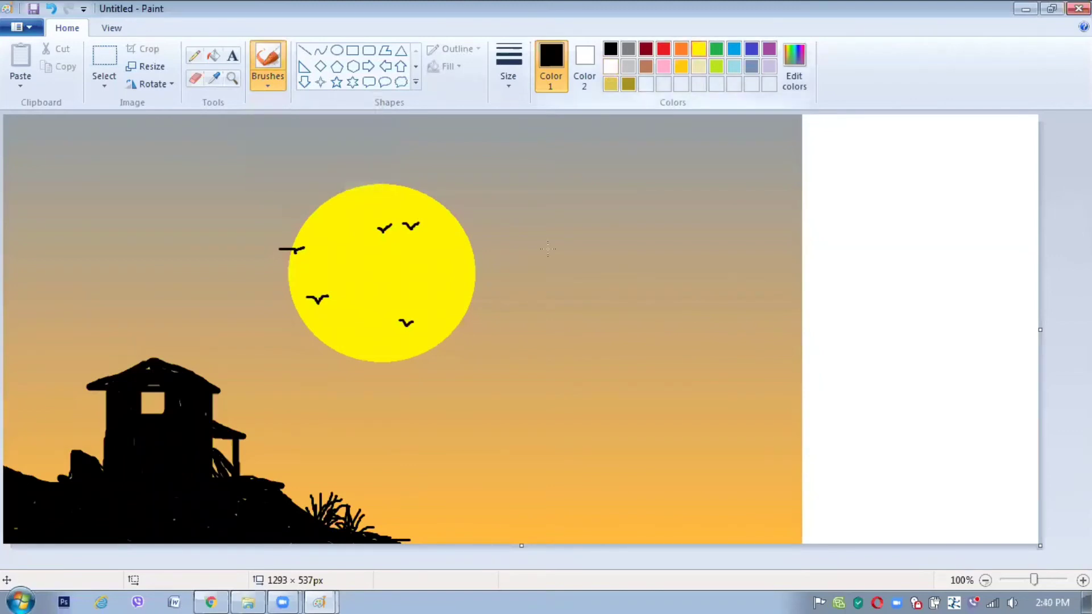
click(699, 49)
click(549, 279)
mouse_move(549, 281)
mouse_down()
mouse_move(685, 287)
mouse_move(529, 284)
mouse_move(689, 284)
mouse_move(700, 274)
mouse_up()
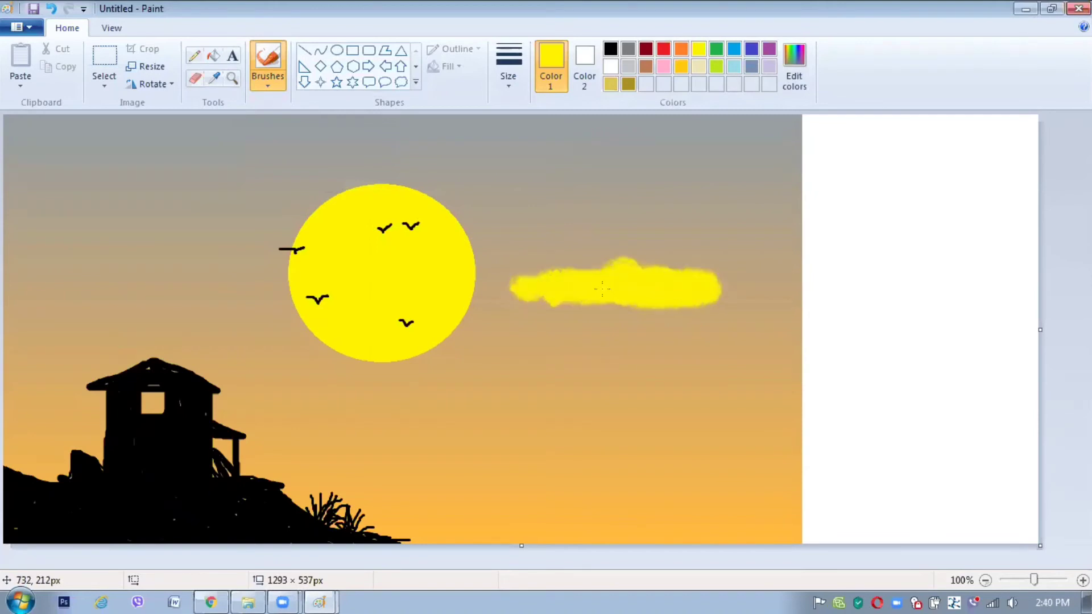
drag(595, 302, 526, 277)
Define a darker yellow with red 225, green 214 and blue 0 as the drawing color
click(681, 49)
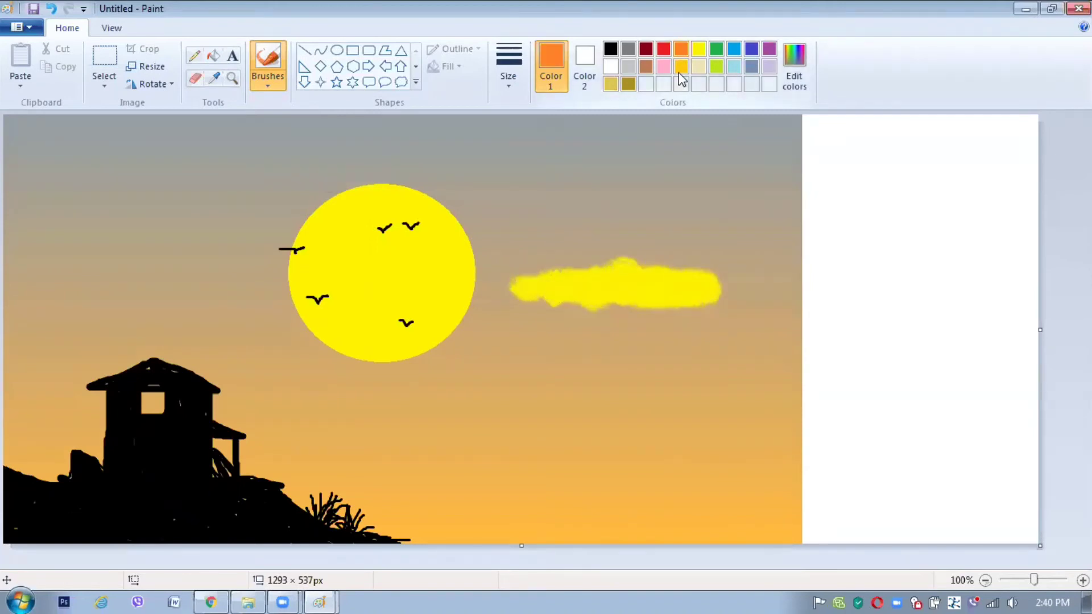
click(681, 67)
click(699, 49)
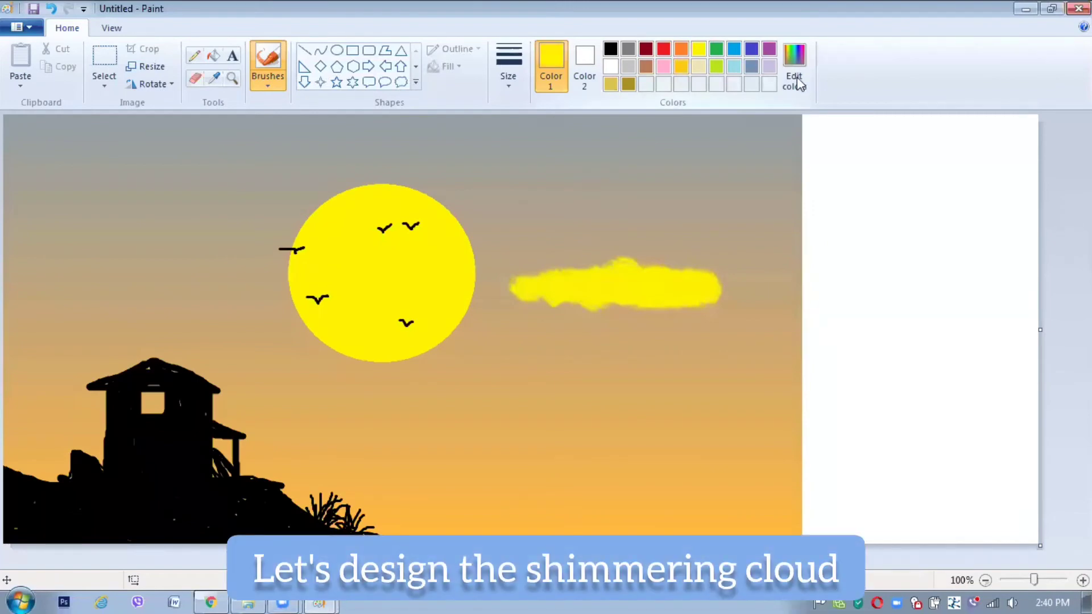
click(796, 74)
drag(706, 294, 715, 274)
click(399, 410)
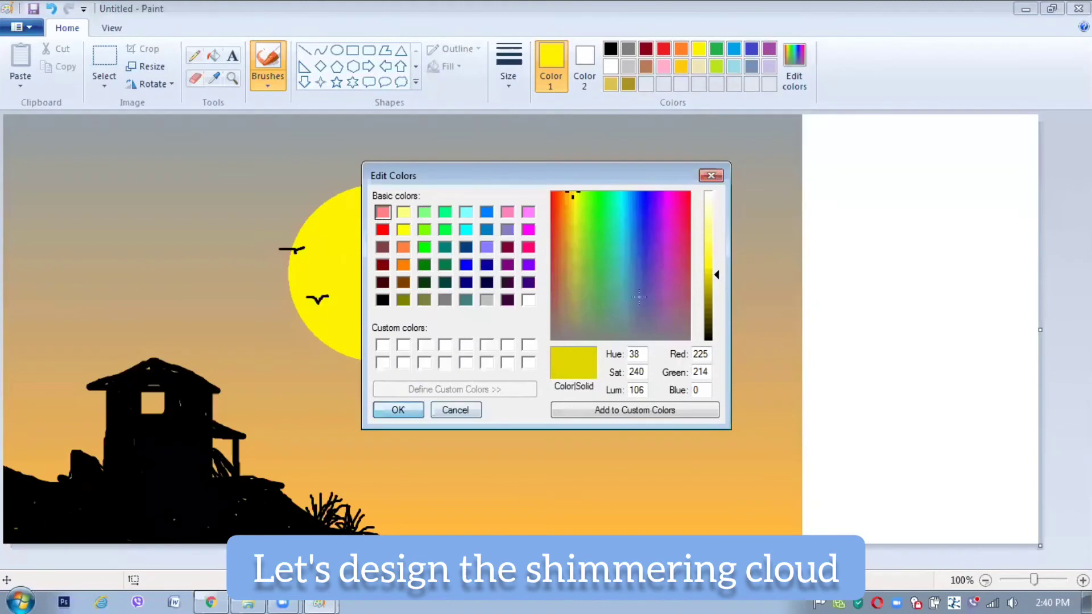
Shade the lower and right parts of the cloud with the darker yellow and undo the stray dabs
mouse_move(629, 288)
mouse_down()
mouse_move(666, 282)
mouse_move(537, 297)
mouse_up()
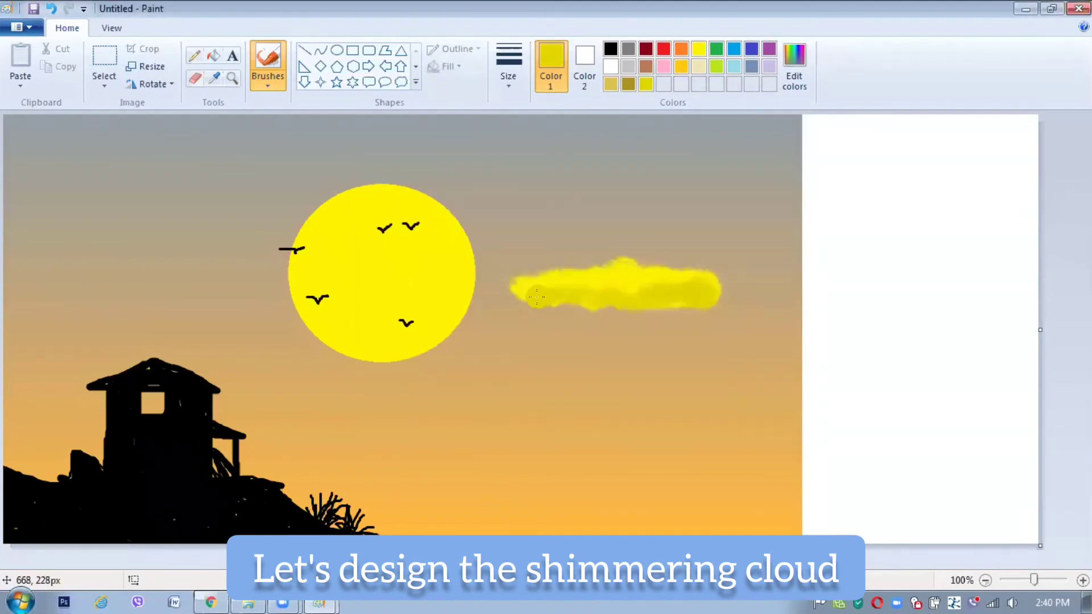
key(ctrl+z)
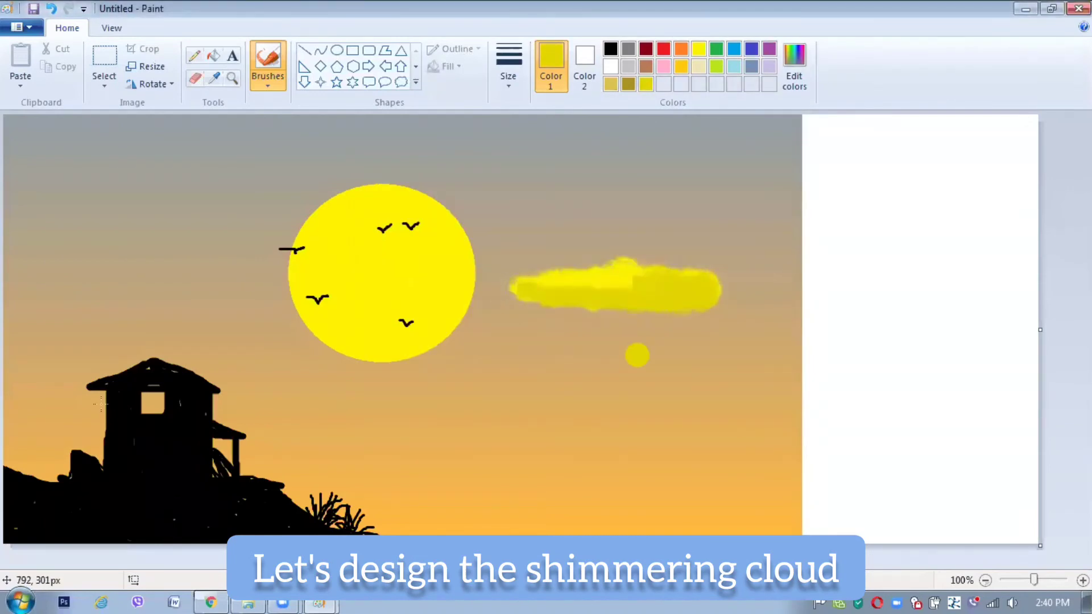
click(986, 580)
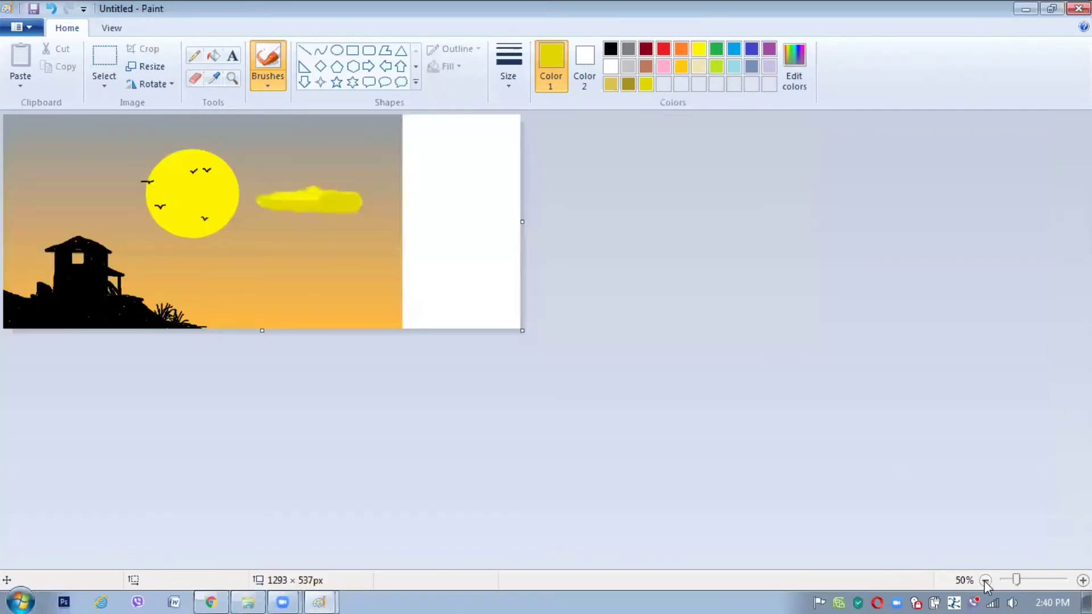
click(1083, 580)
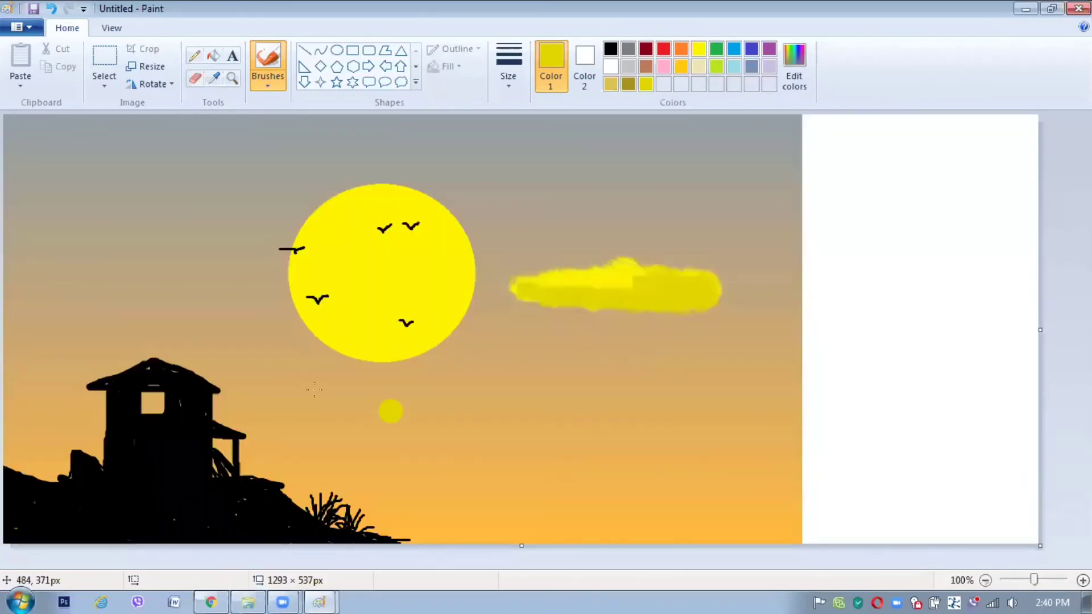
key(ctrl+z)
Narrow the canvas to 997 × 537 px to cut off the blank white strip, and draw a rectangle border along its edges
drag(1040, 329, 802, 337)
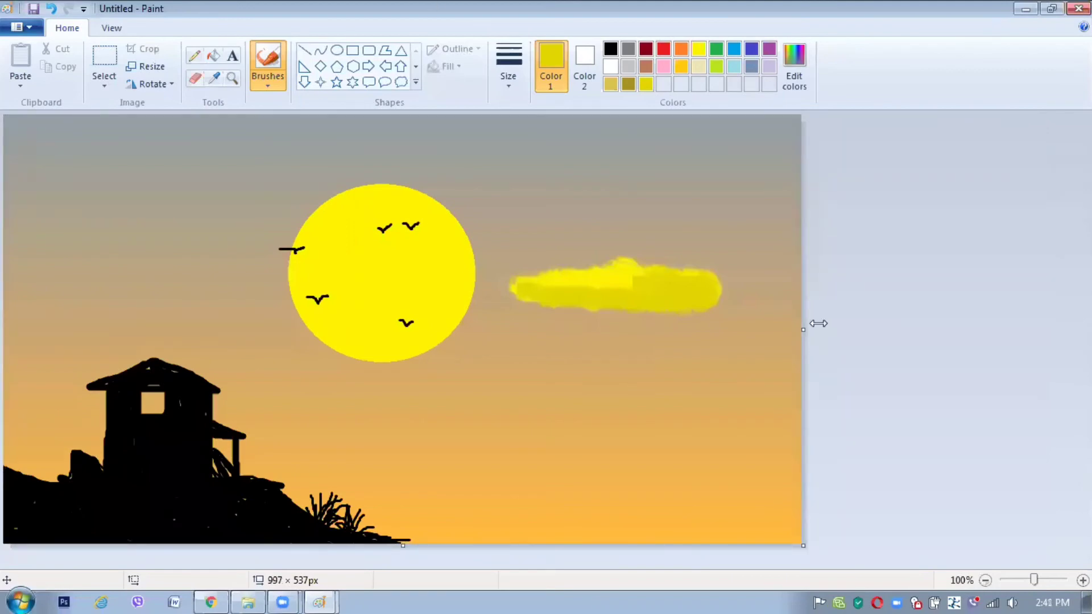
click(353, 56)
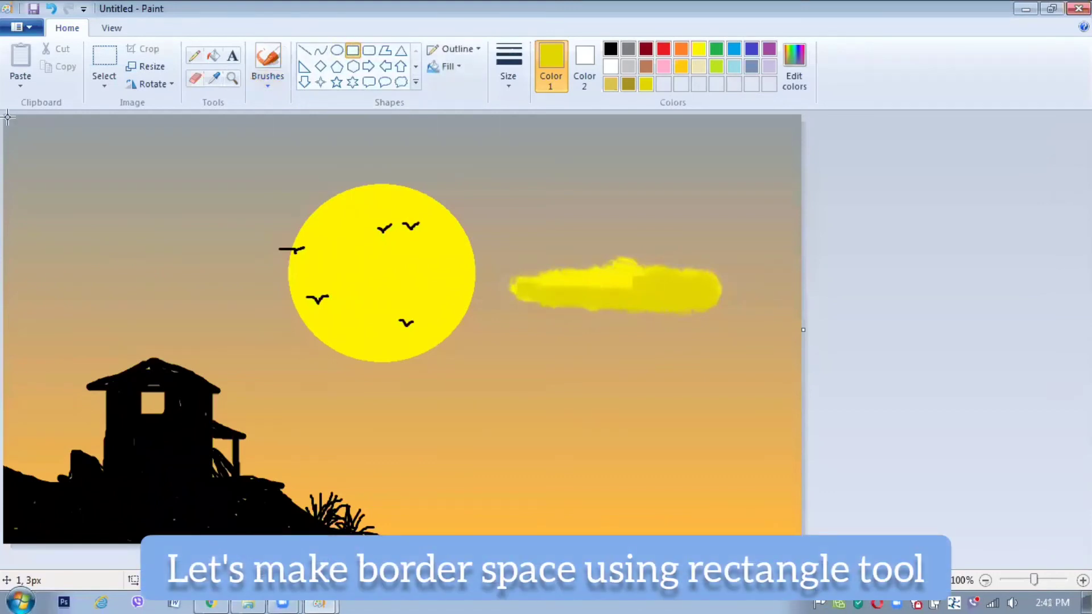
drag(8, 118, 800, 541)
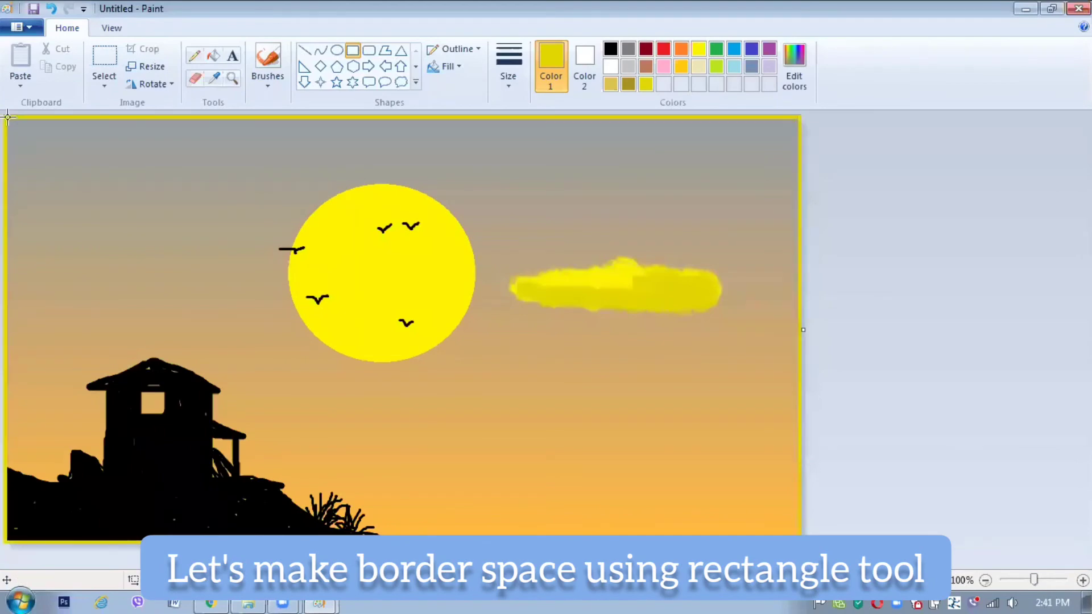
Recolor the rectangle border around the picture white and deselect it
click(611, 67)
click(610, 50)
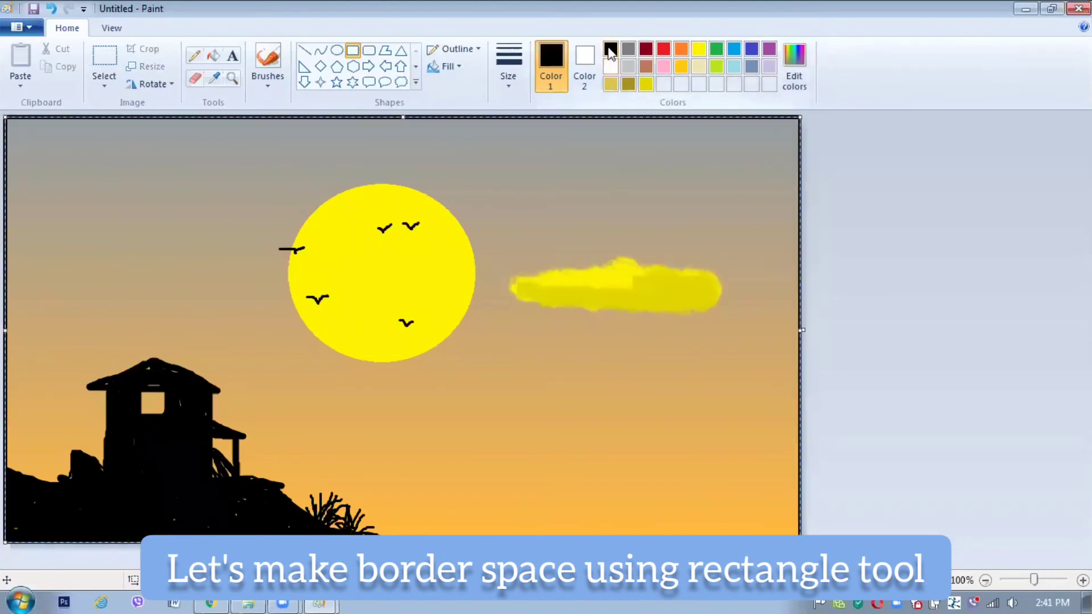
click(628, 67)
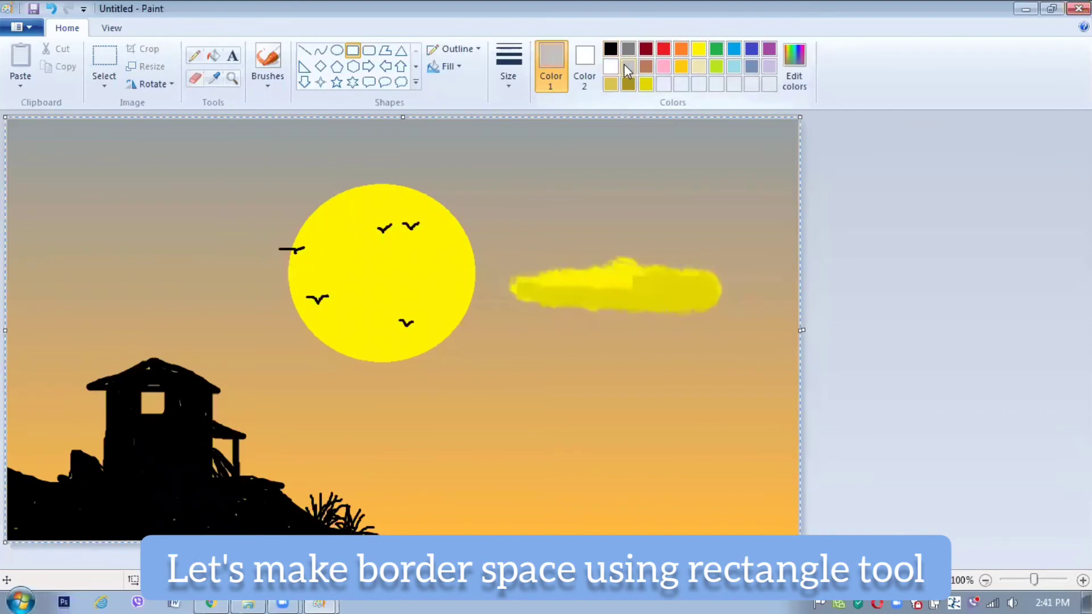
click(612, 68)
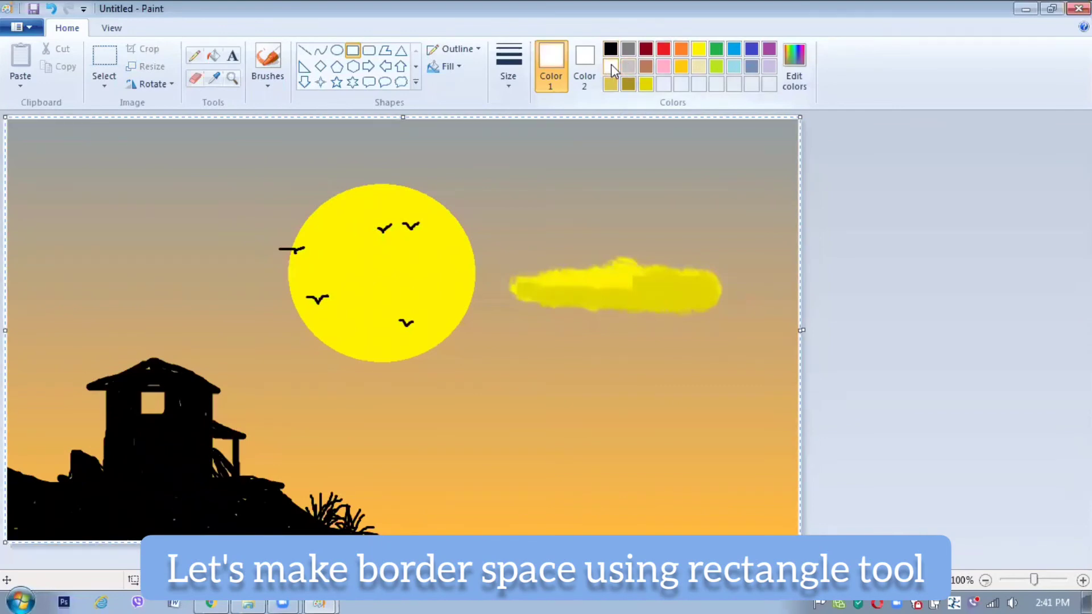
click(1048, 460)
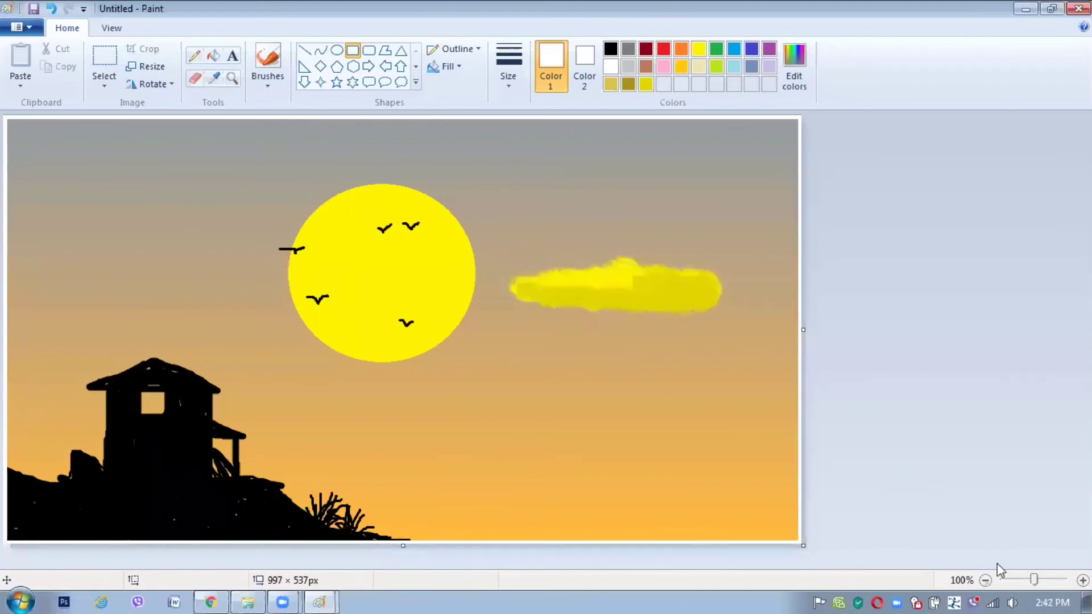
click(1034, 581)
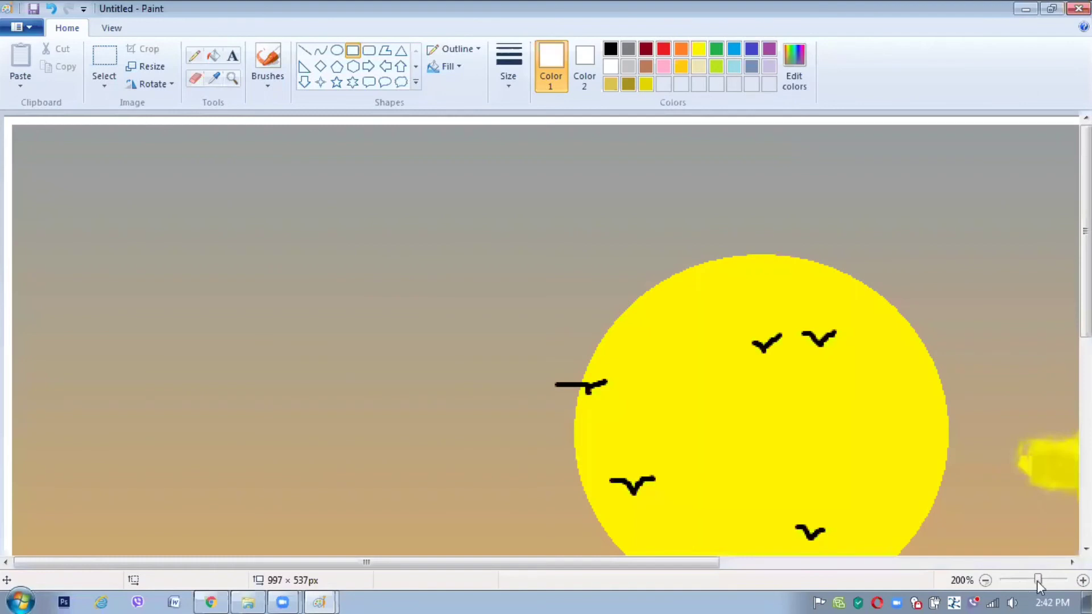
drag(1037, 580, 1031, 581)
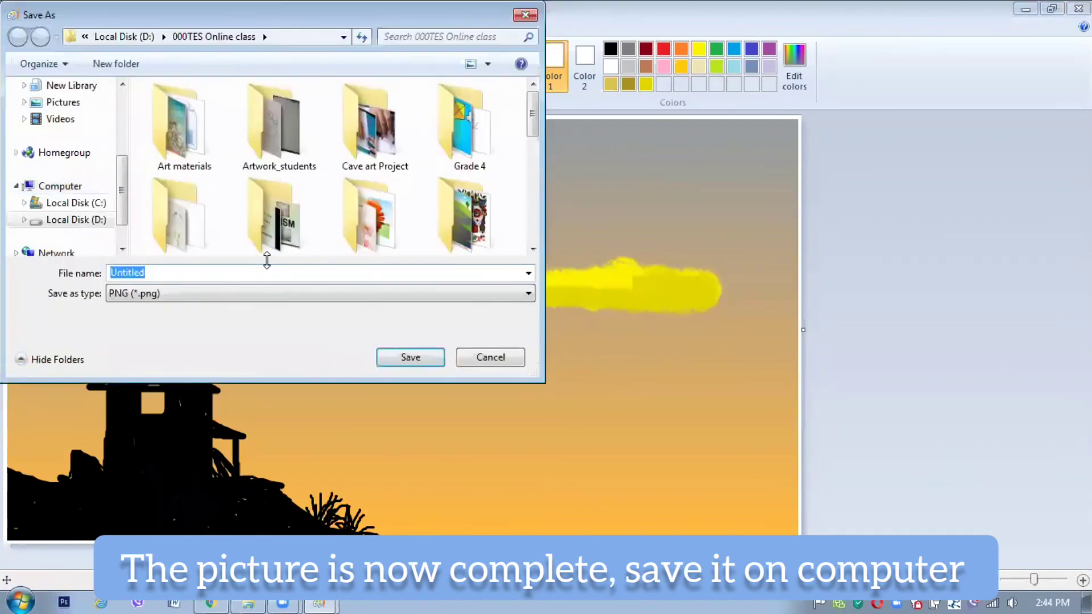
Save the picture as a JPEG in the 000TES Online class folder, naming the file "Art" followed by the person's first name
click(296, 293)
click(305, 359)
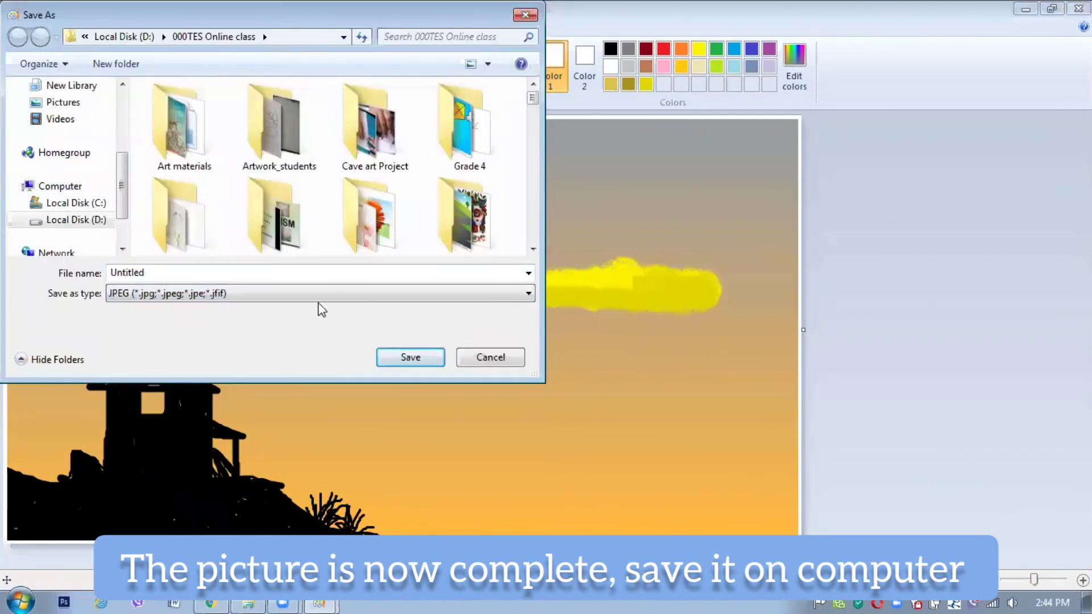
double_click(312, 273)
key(BackSpace)
text(Art ishan)
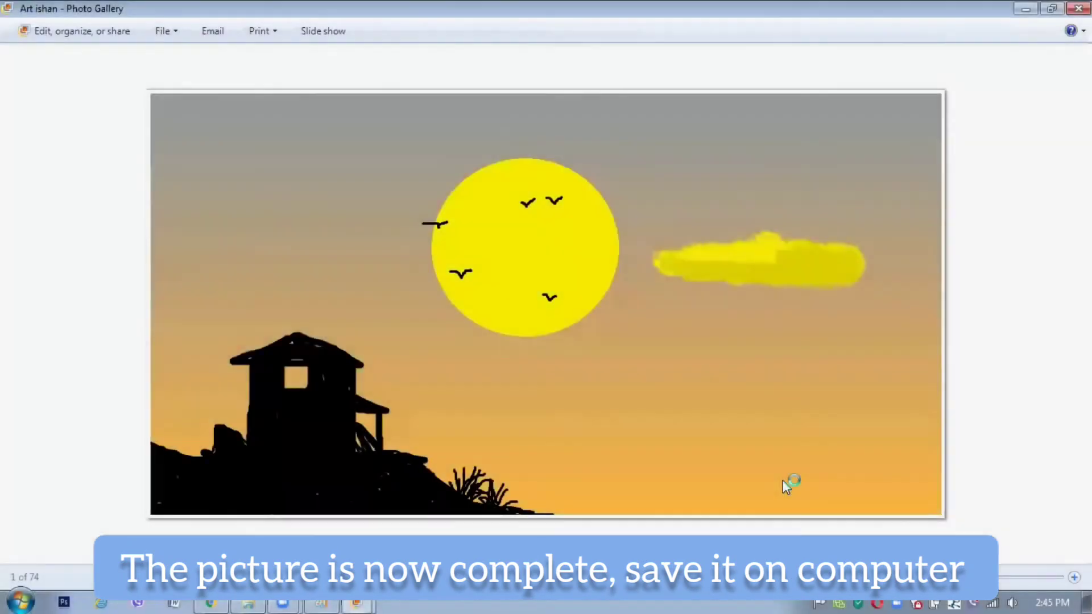